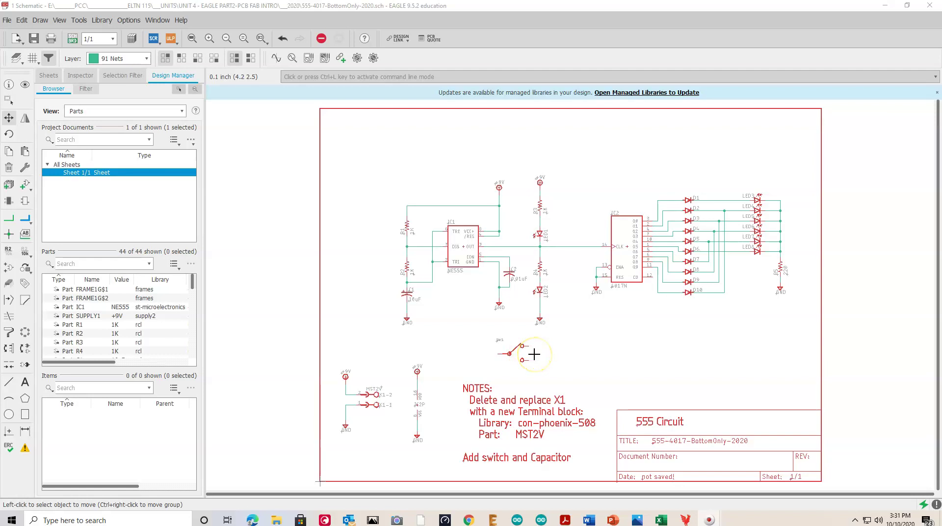
left_click(503, 347)
left_click(365, 416)
scroll(358, 404, "up", 1)
scroll(358, 404, "up", 3)
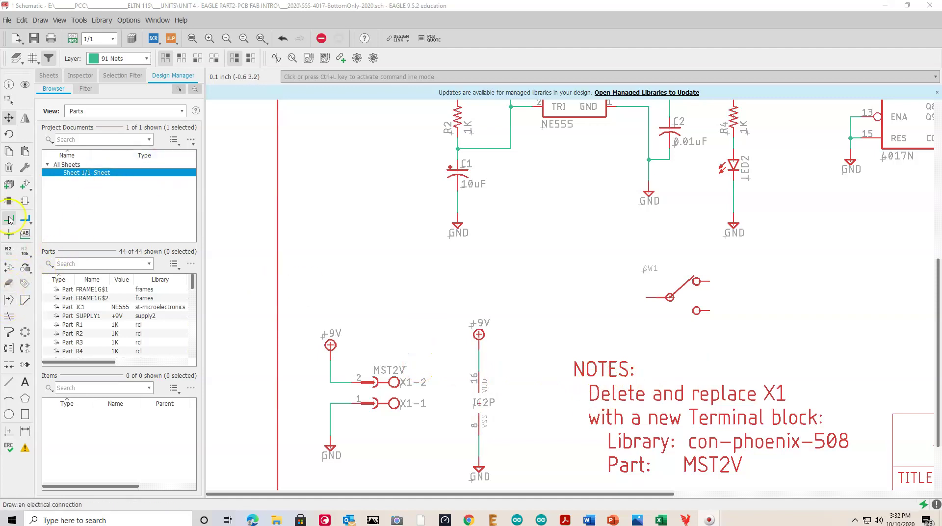
left_click(9, 414)
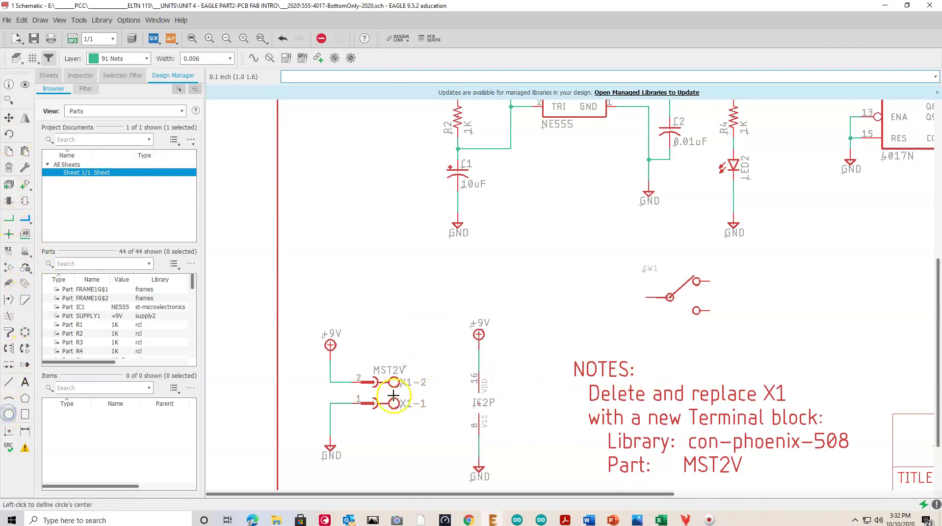
left_click(372, 393)
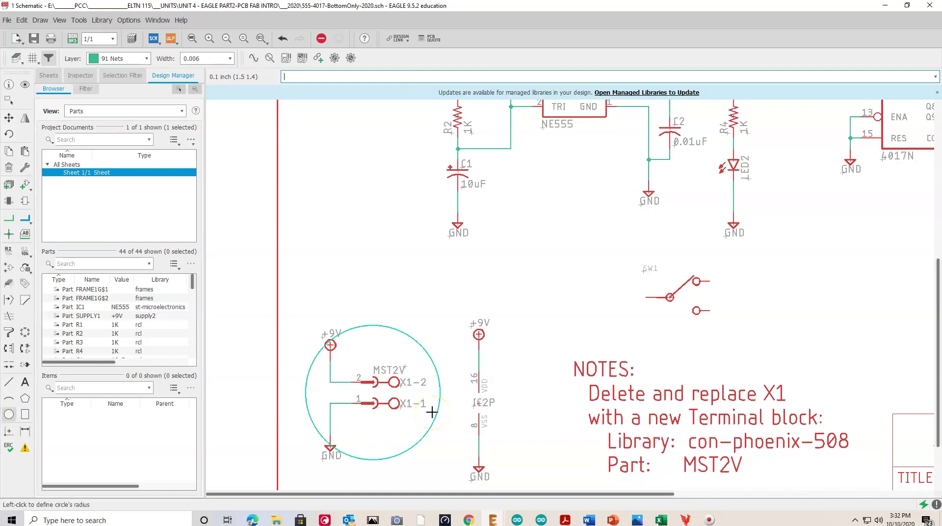
key("Escape")
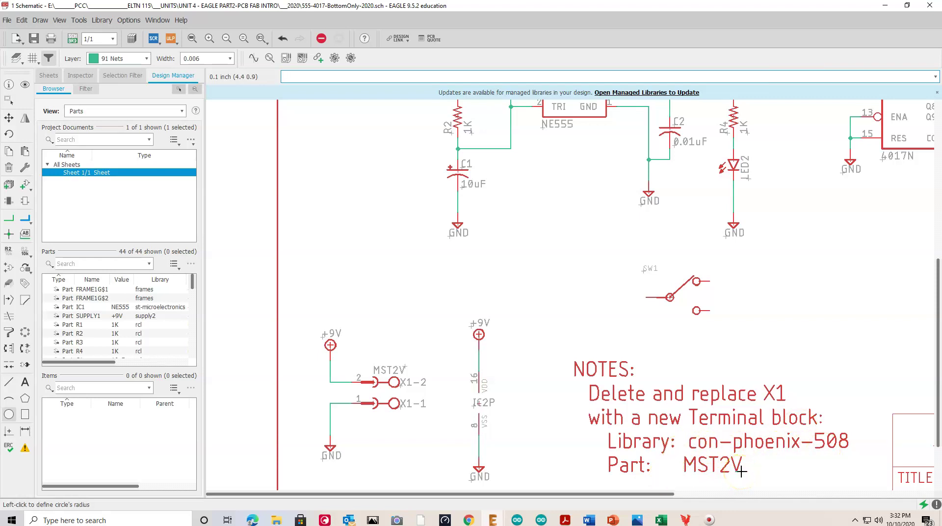
left_click(24, 185)
scroll(23, 187, "up", 7)
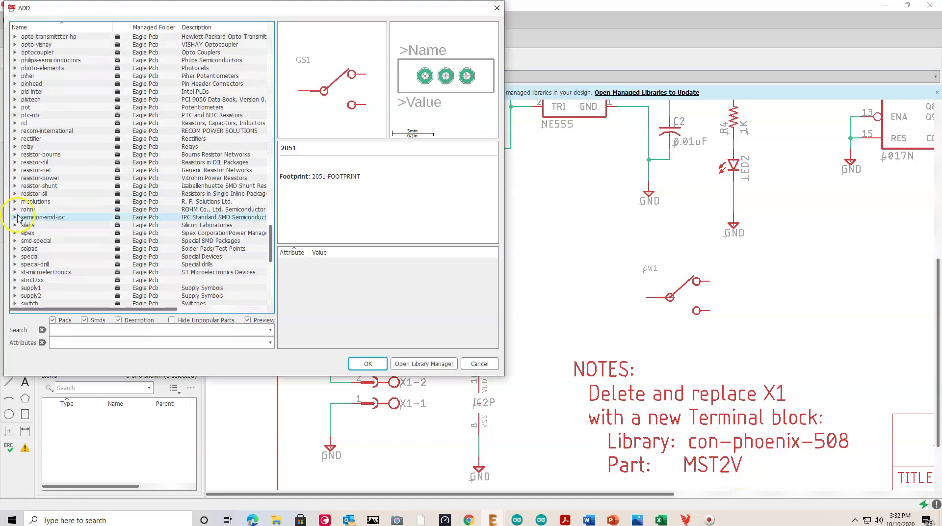
left_click_drag(272, 242, 271, 39)
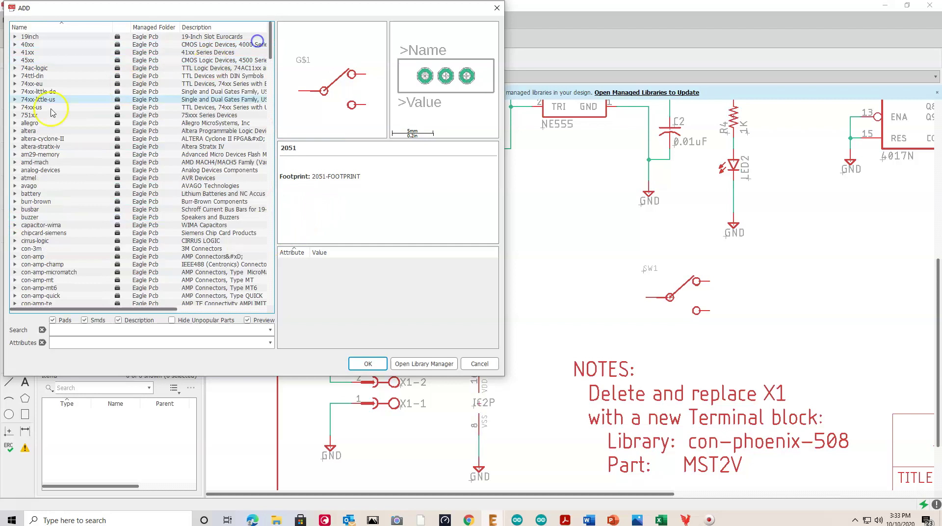
scroll(44, 210, "down", 10)
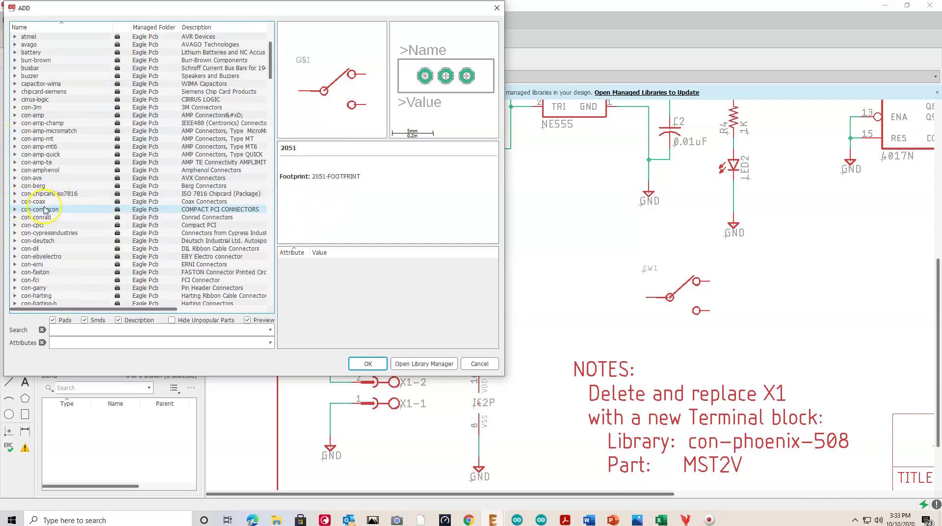
scroll(44, 210, "down", 1)
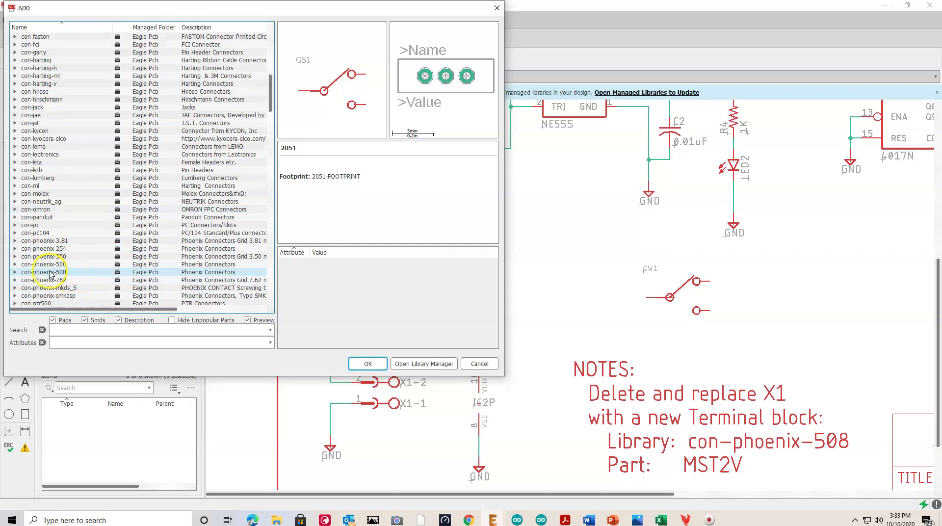
left_click(16, 272)
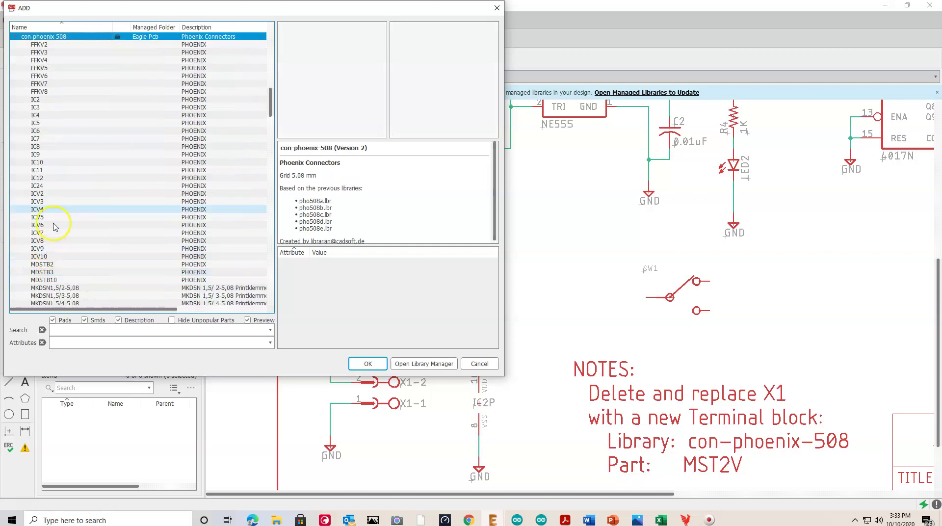
scroll(61, 158, "down", 15)
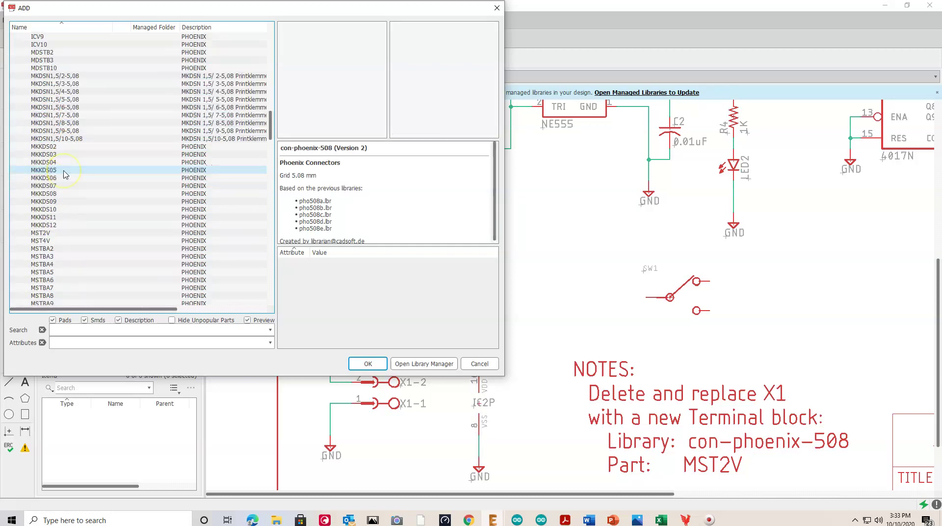
scroll(64, 174, "up", 3)
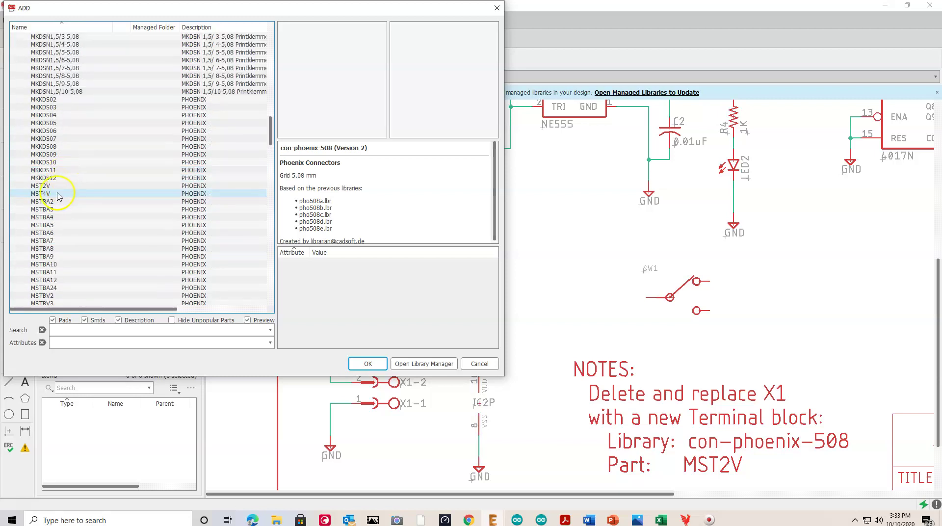
left_click(47, 187)
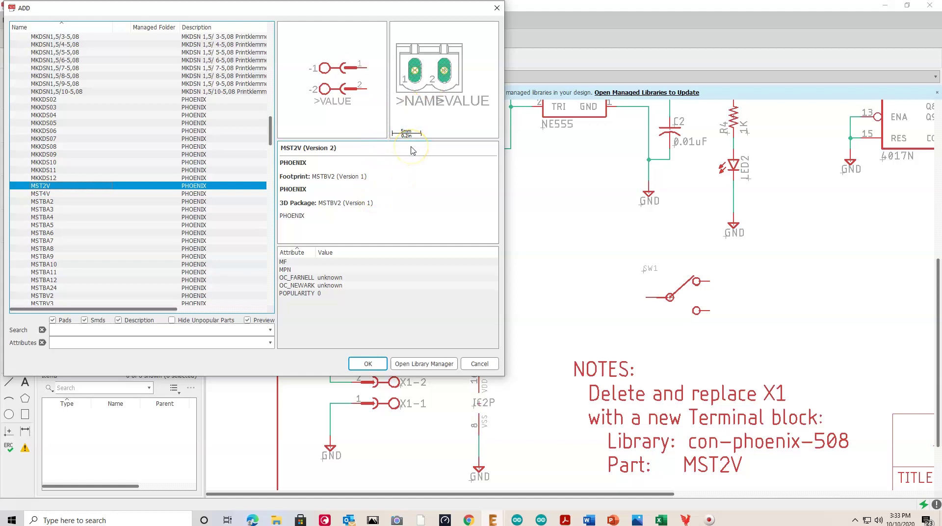
key("Escape")
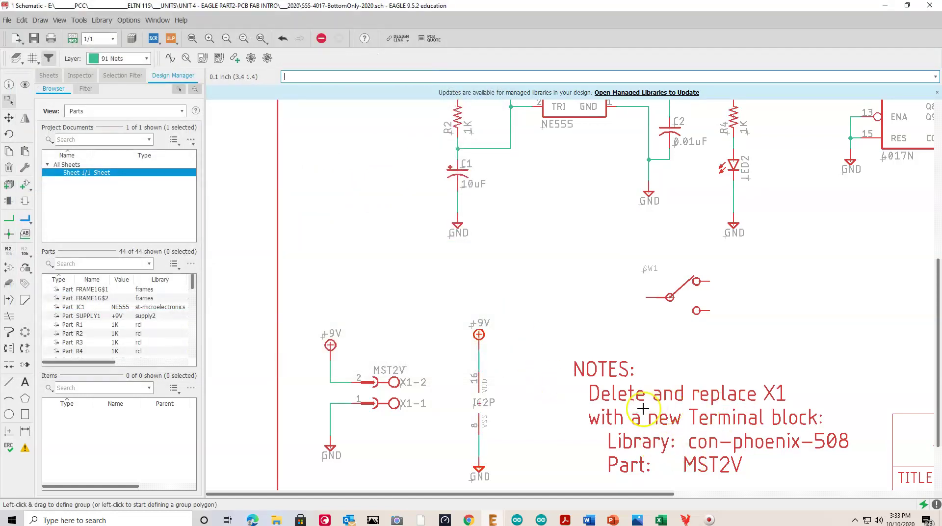
Fit the sheet in view, then rotate switch SW1 and place it beside R2.
left_click(191, 38)
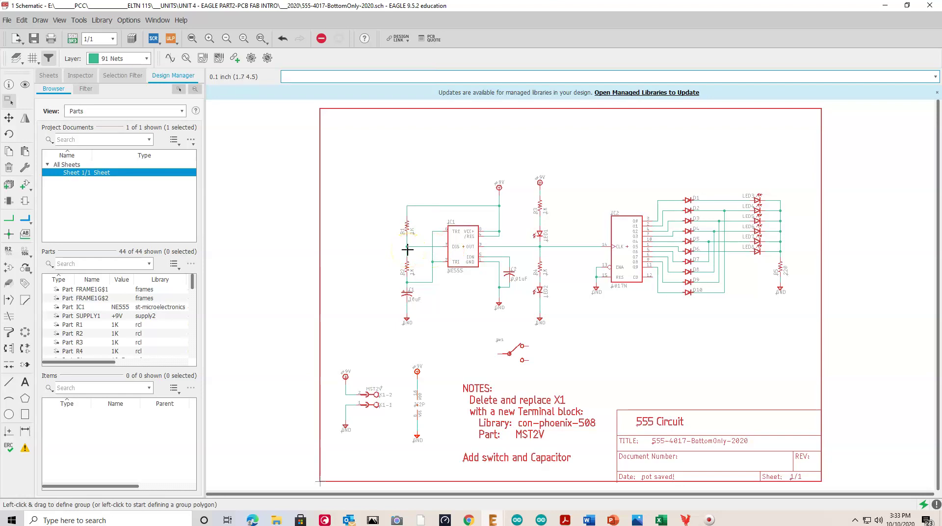
scroll(471, 312, "up", 3)
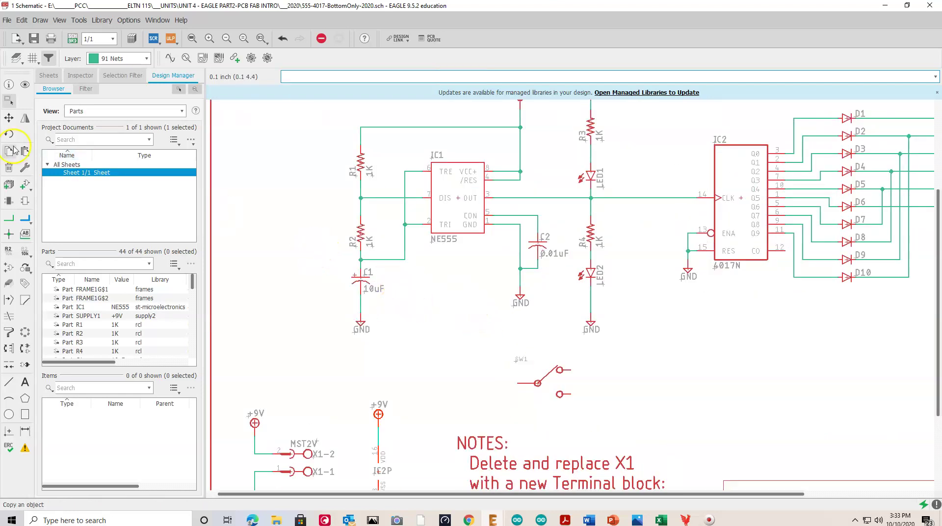
left_click(8, 119)
left_click(537, 382)
right_click(313, 287)
right_click(312, 265)
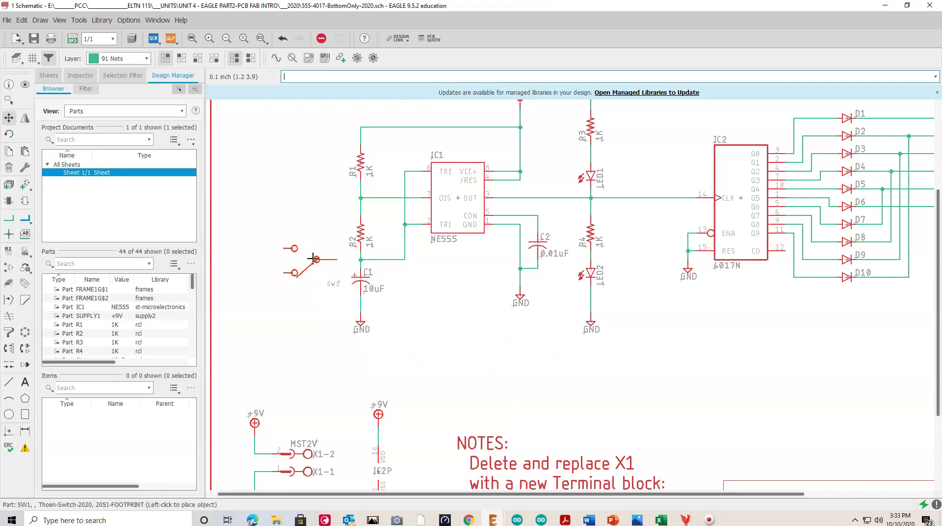
left_click(308, 259)
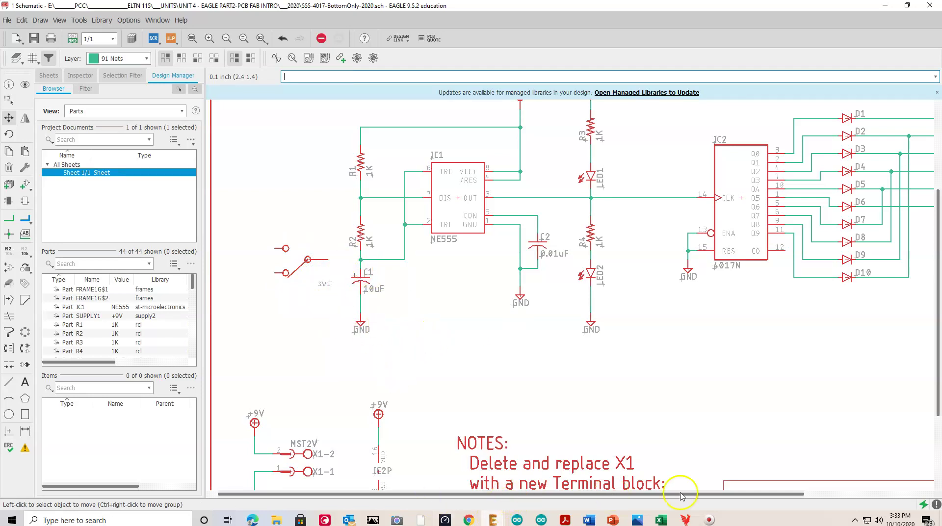
Delete the wire joining R2 and capacitor C1.
scroll(262, 279, "down", 3)
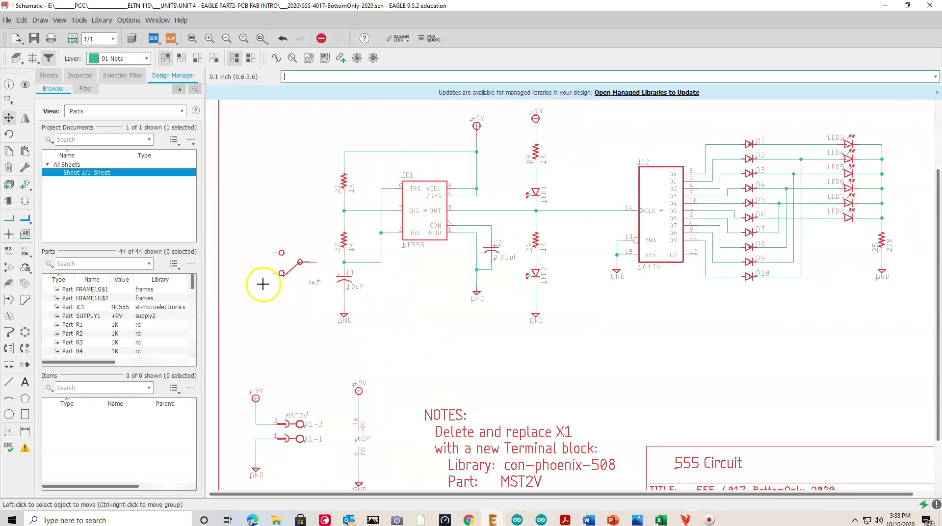
scroll(230, 275, "up", 3)
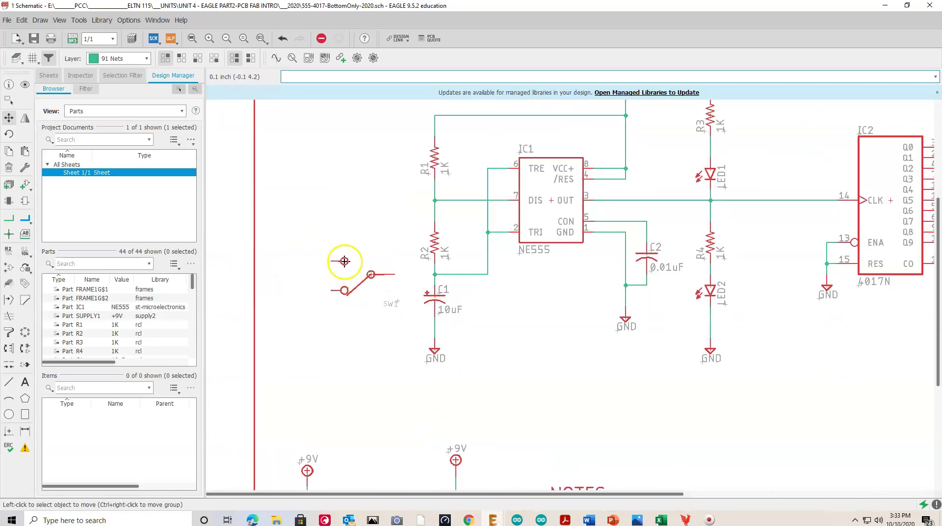
left_click(9, 166)
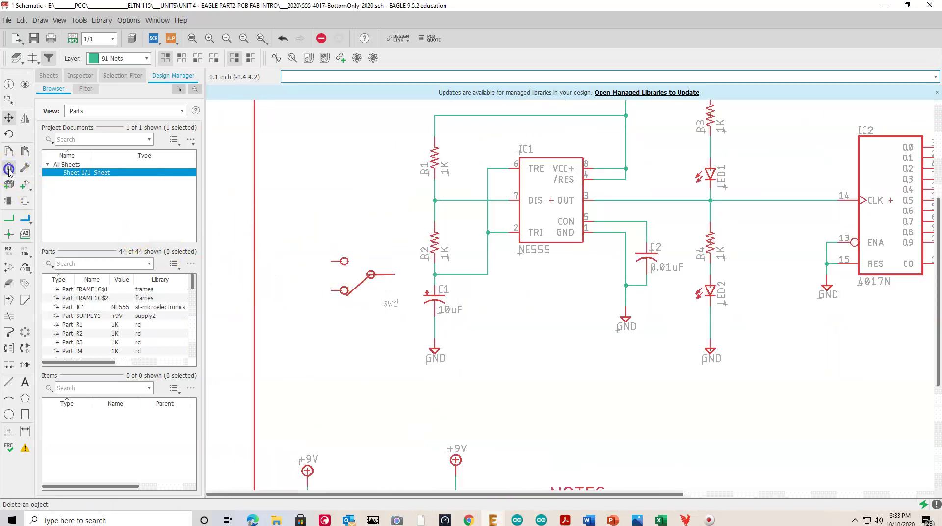
left_click(449, 274)
left_click(434, 271)
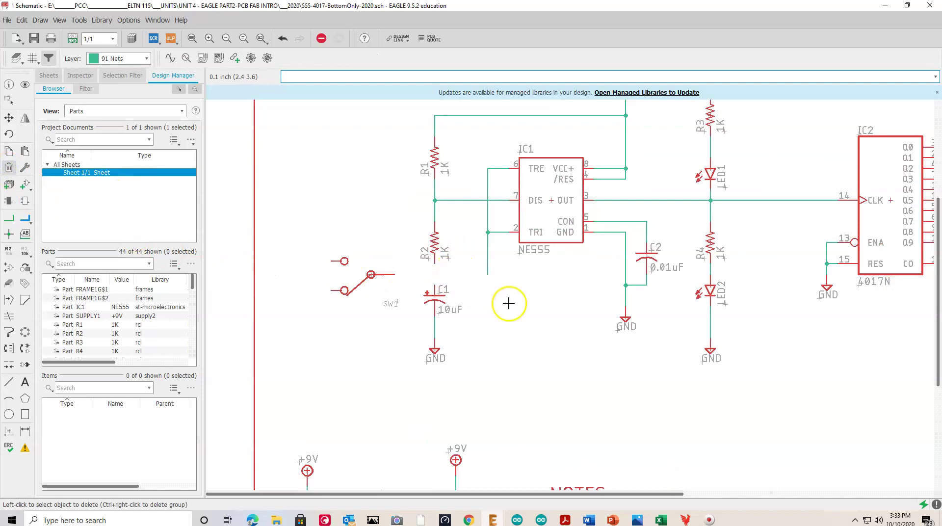
Move C1 further left and place its GND symbol directly beneath it.
left_click(9, 118)
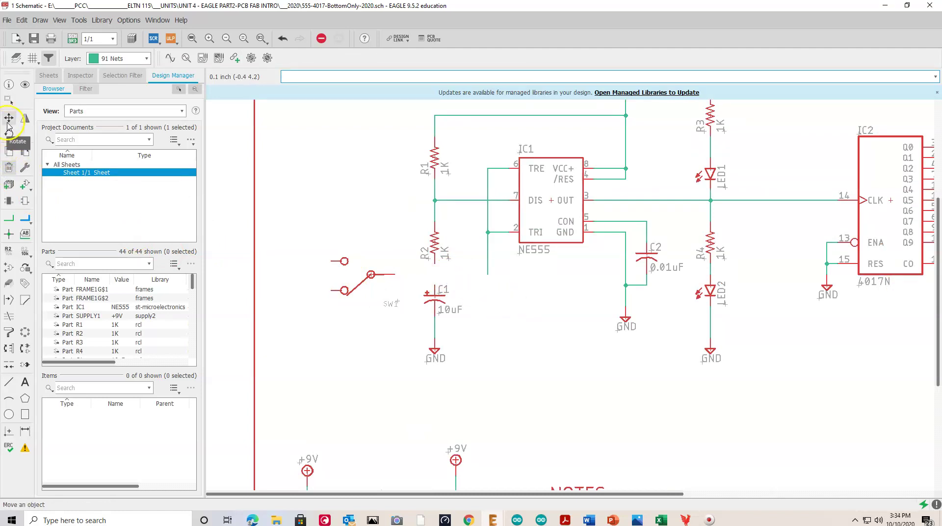
left_click(434, 298)
left_click(328, 329)
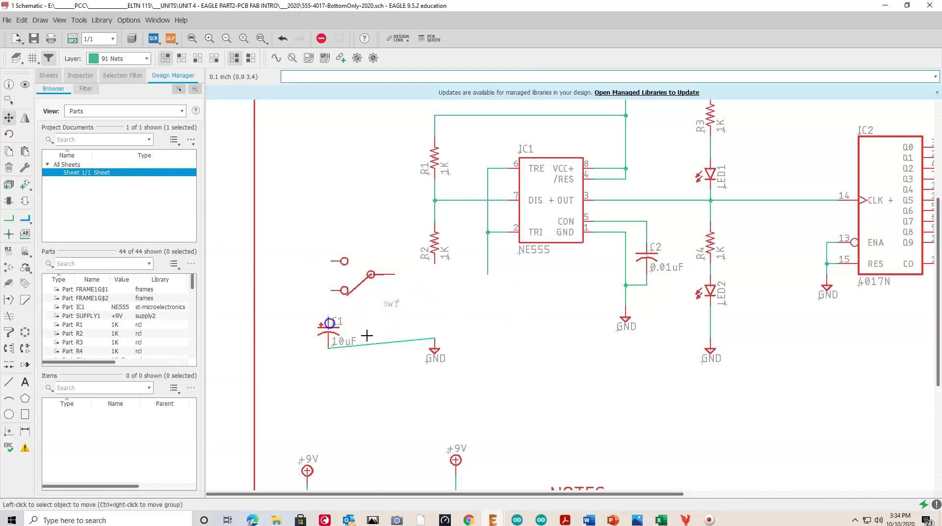
left_click(435, 351)
left_click(328, 392)
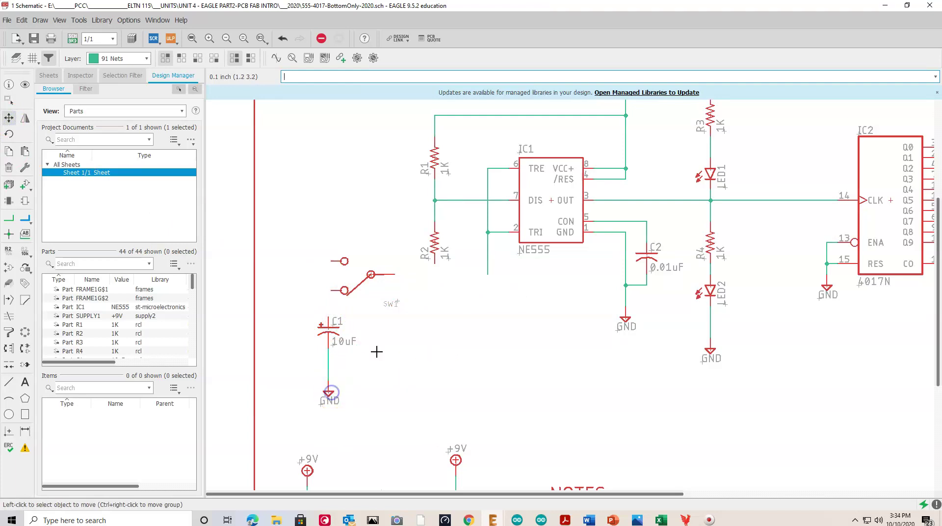
Make layer 93 Pins visible in the layer settings.
left_click(9, 218)
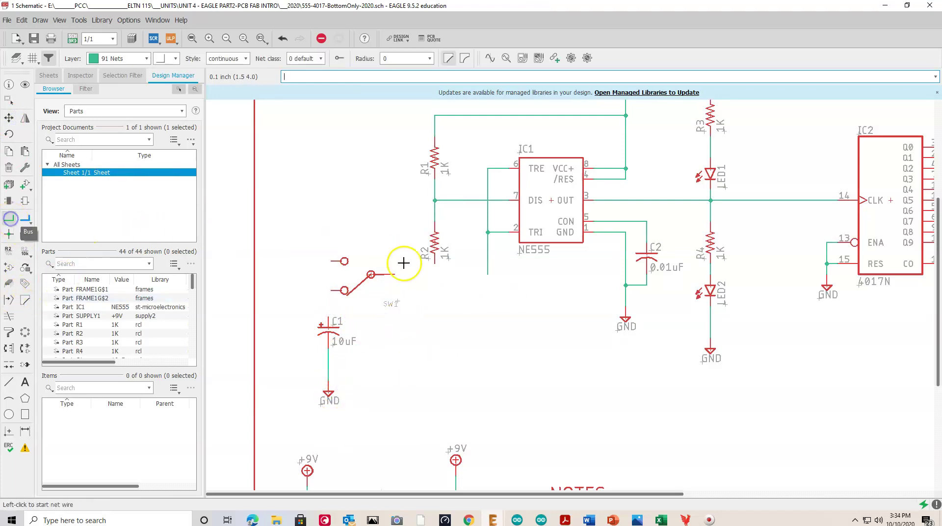
left_click(59, 20)
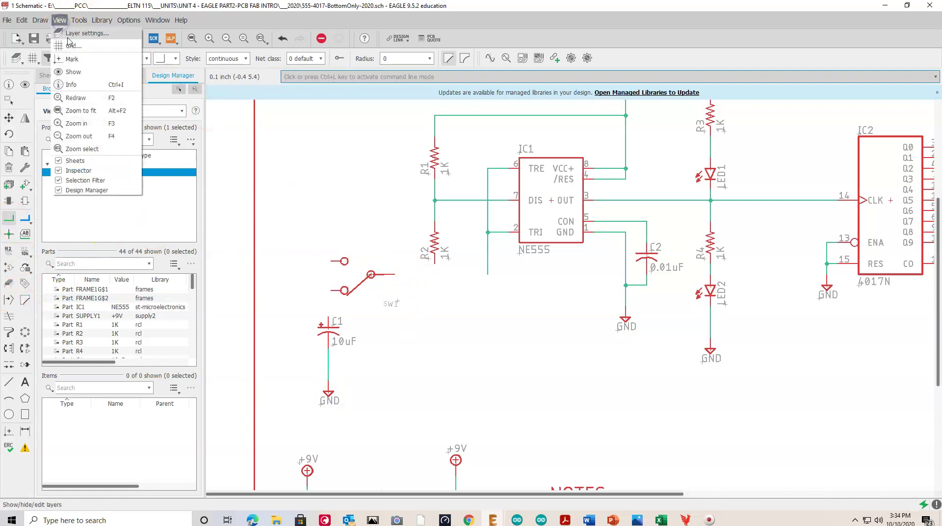
left_click(78, 33)
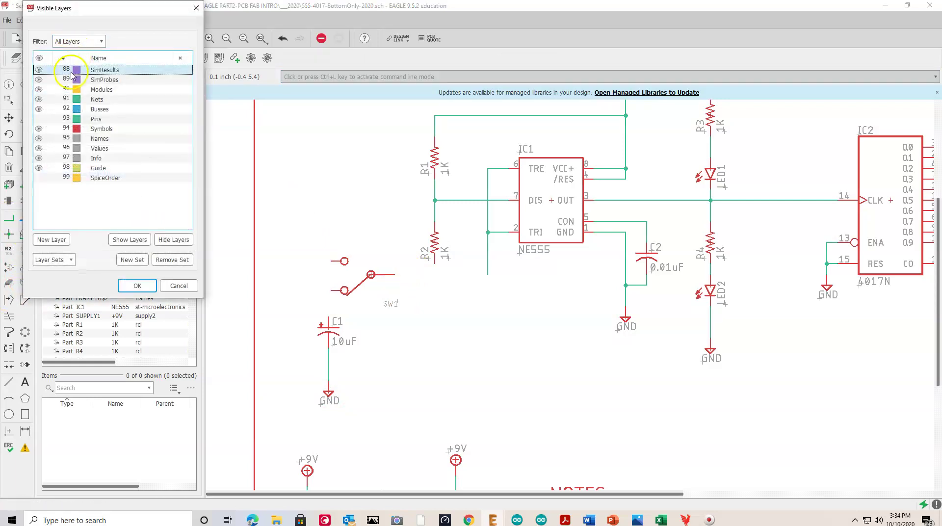
left_click(39, 118)
left_click(138, 285)
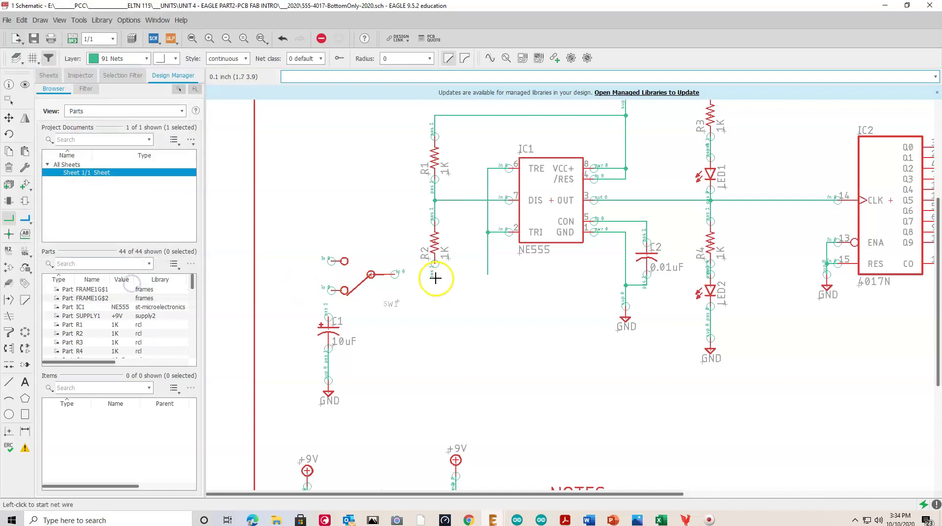
Draw a net wire from SW1's pin to R2's lower pin.
left_click(8, 220)
scroll(410, 290, "up", 3)
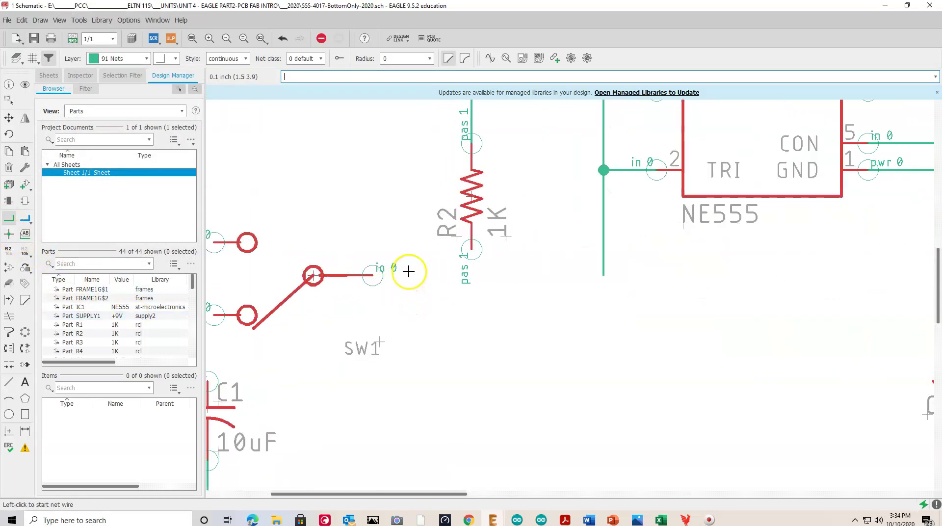
left_click(374, 275)
left_click(472, 273)
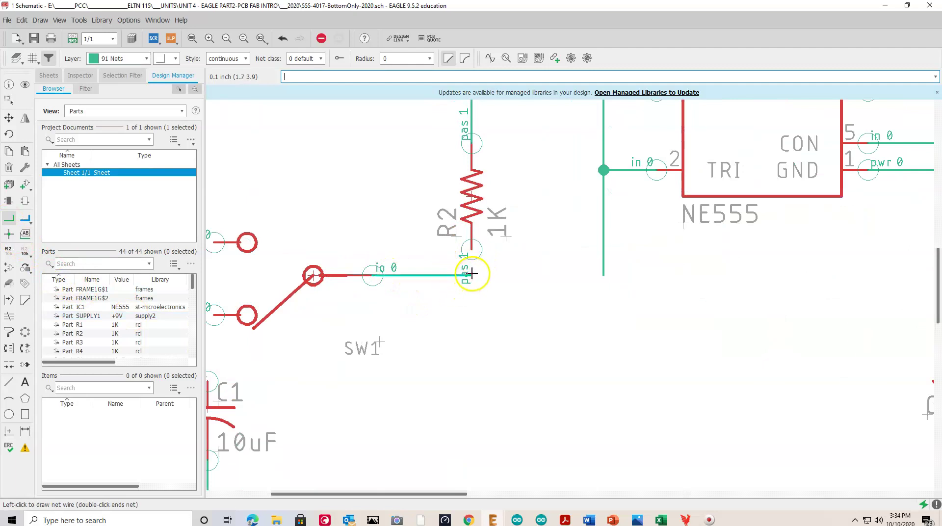
left_click(472, 251)
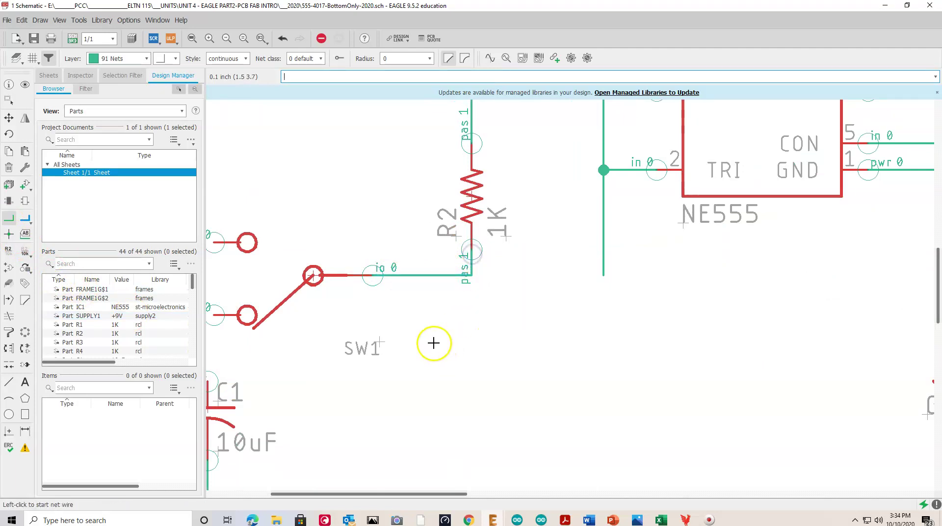
scroll(429, 338, "down", 3)
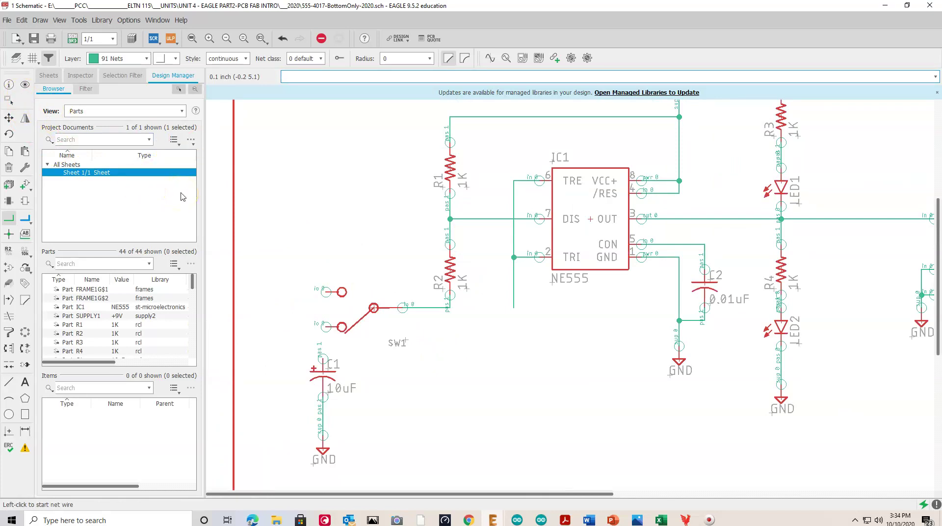
left_click(24, 86)
scroll(463, 307, "up", 4)
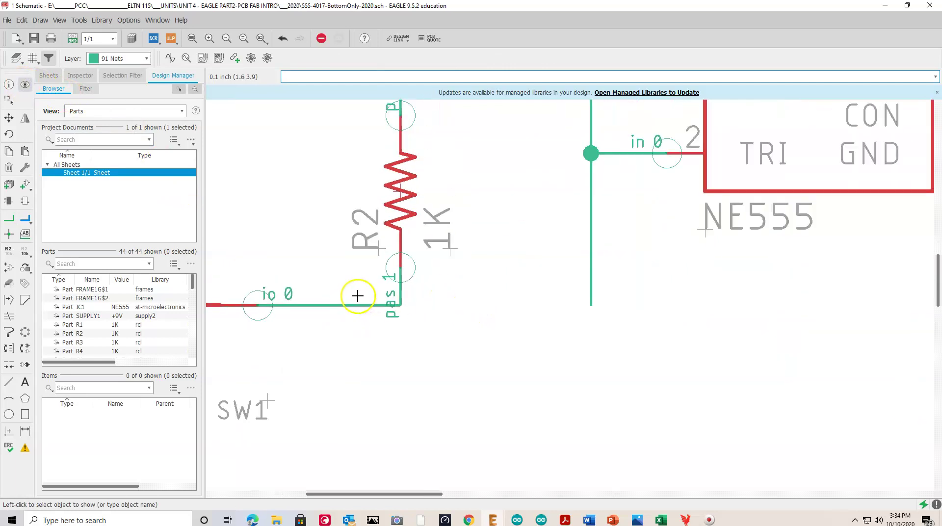
left_click(354, 304)
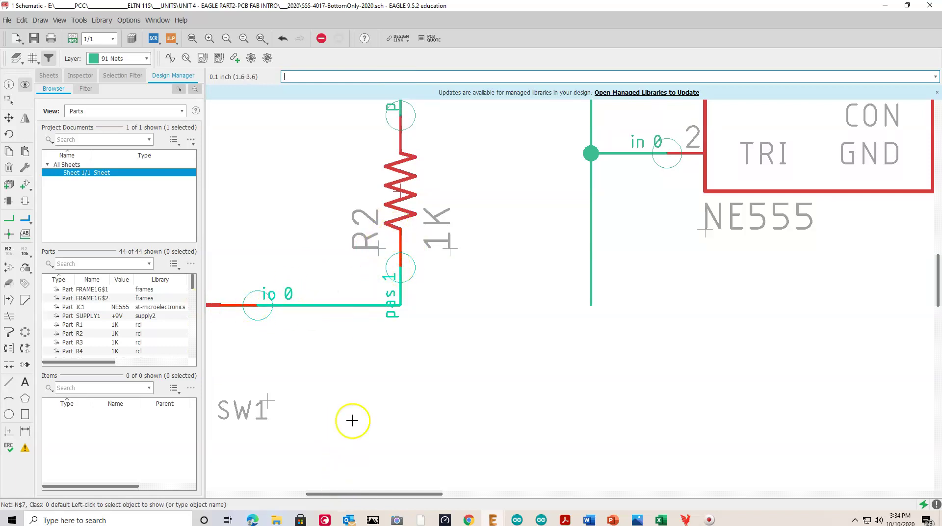
left_click_drag(324, 493, 363, 493)
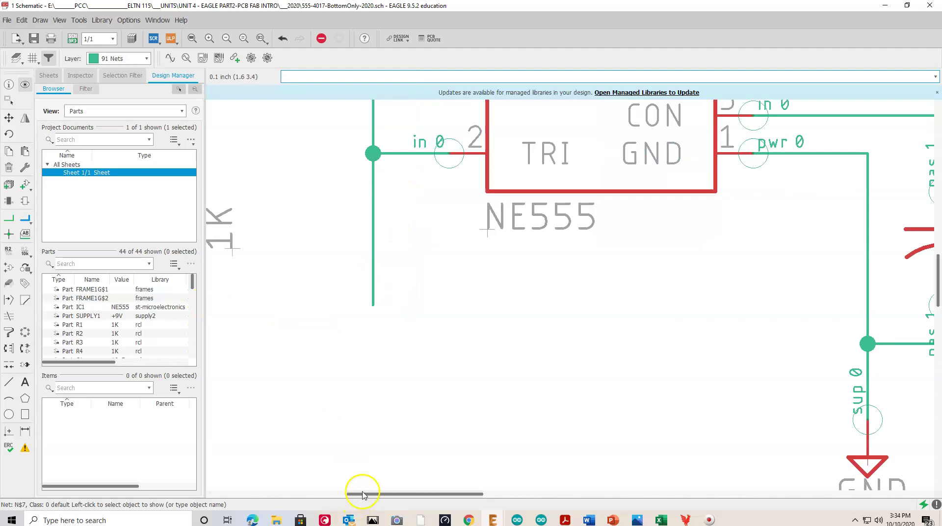
scroll(346, 431, "down", 3)
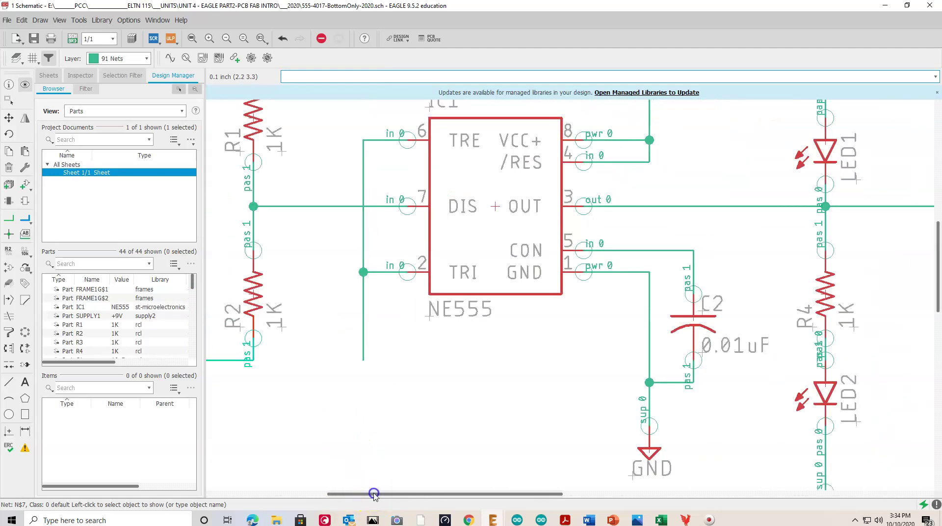
left_click_drag(374, 495, 295, 495)
scroll(297, 451, "down", 2)
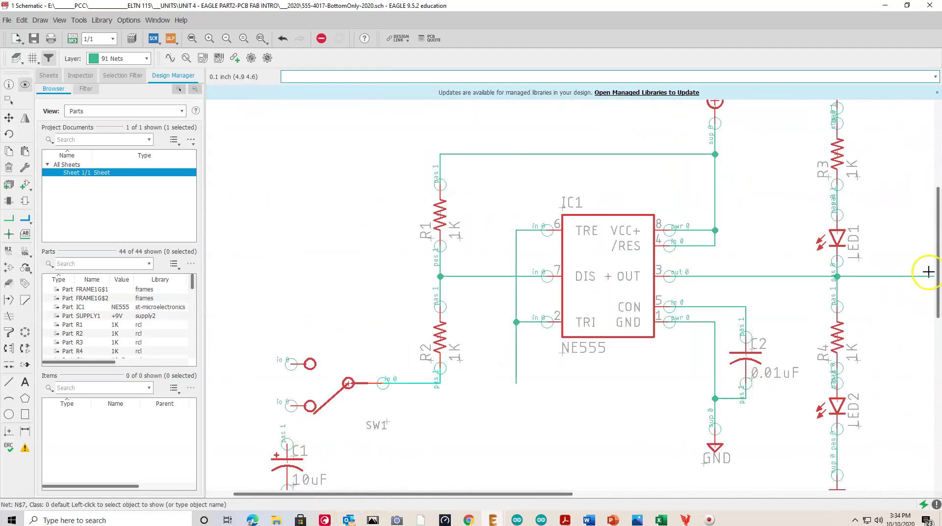
left_click_drag(937, 276, 937, 326)
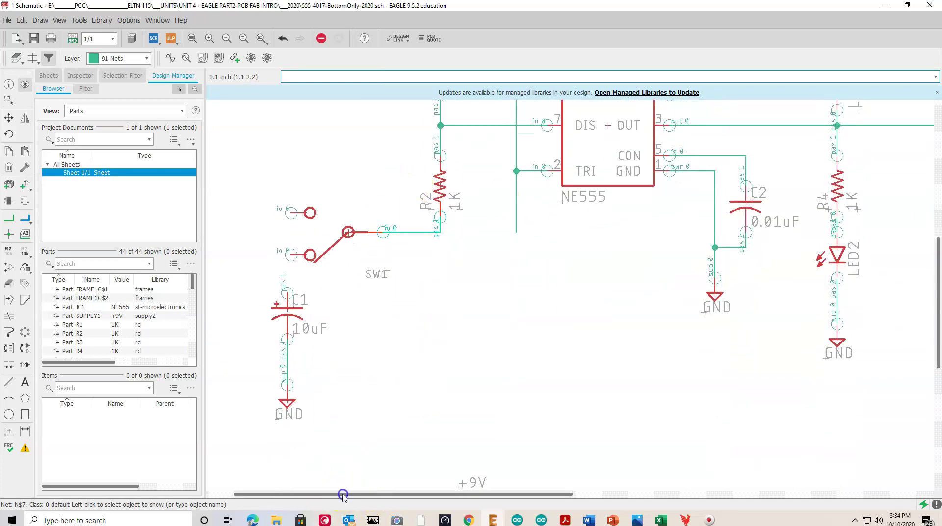
left_click_drag(343, 494, 288, 495)
scroll(302, 262, "down", 2)
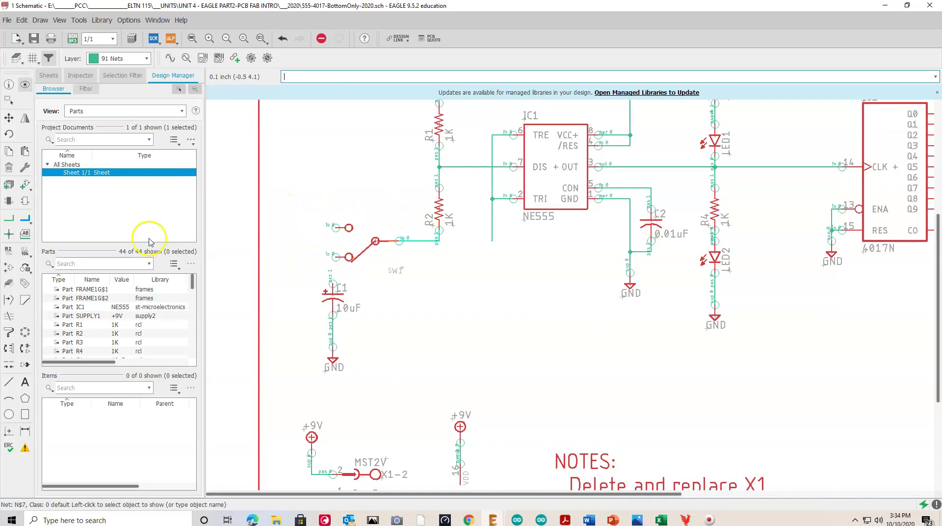
Wire R2's lower pin to the N$7 trigger-line wire end, joining the net segments.
left_click(8, 218)
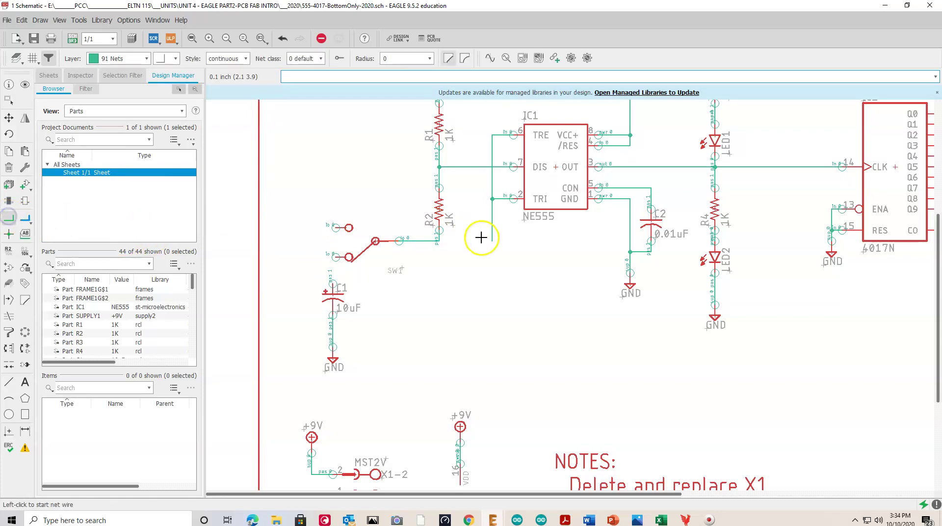
left_click(441, 242)
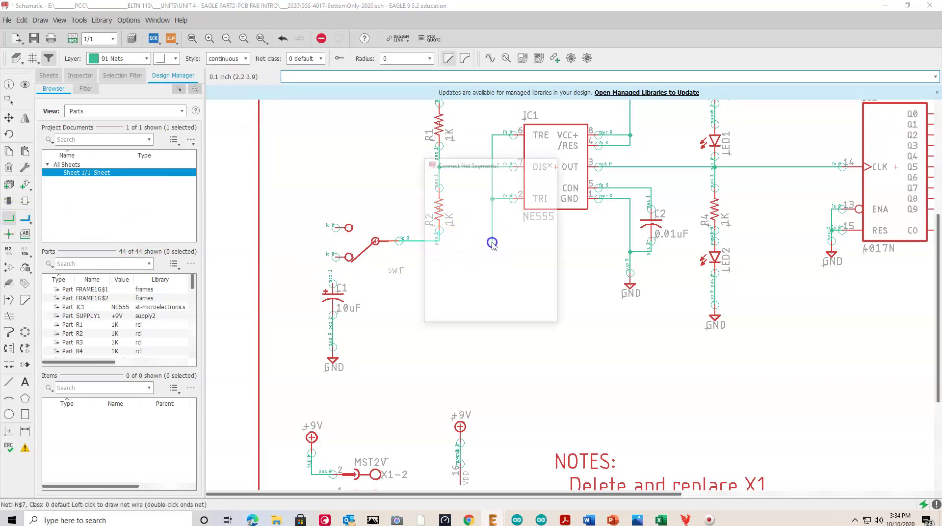
left_click(492, 241)
left_click(492, 311)
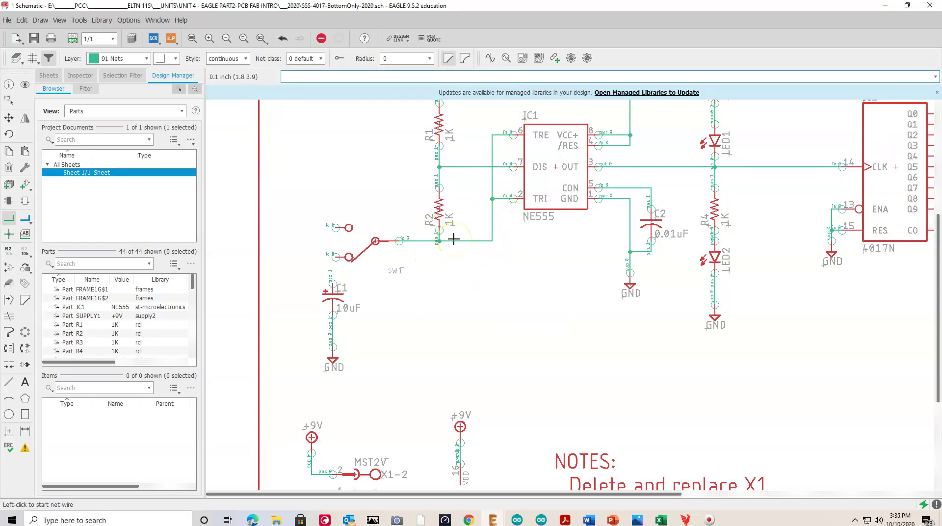
scroll(442, 228, "down", 5)
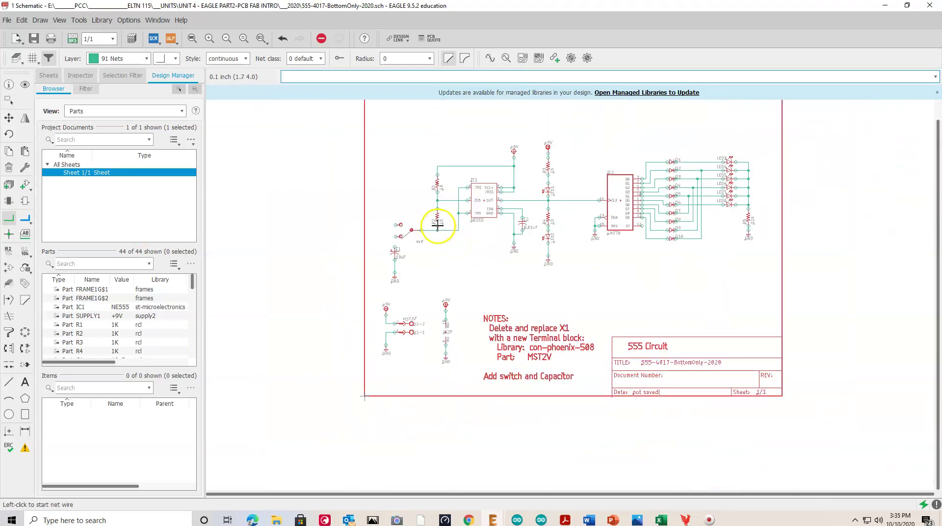
Group the upper 555 and 4017N circuit and move it right and up.
left_click(8, 99)
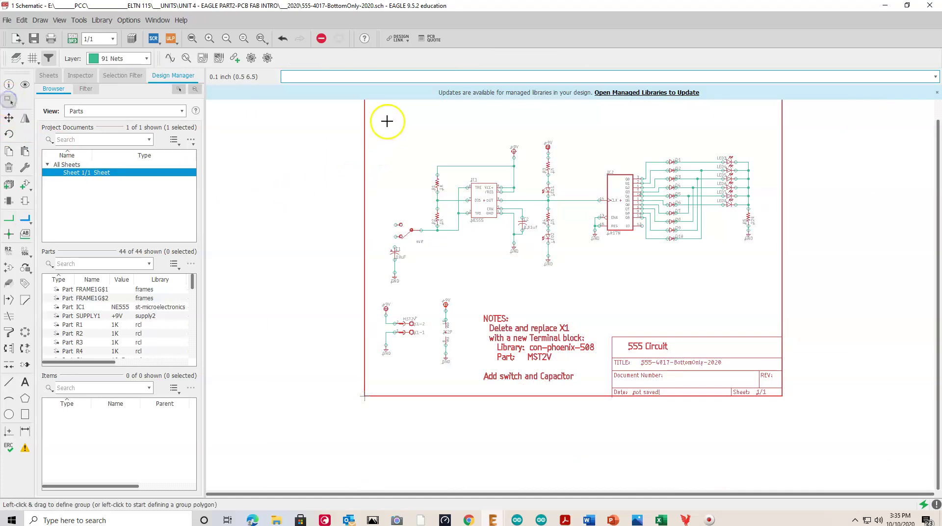
left_click_drag(376, 116, 766, 288)
left_click(8, 117)
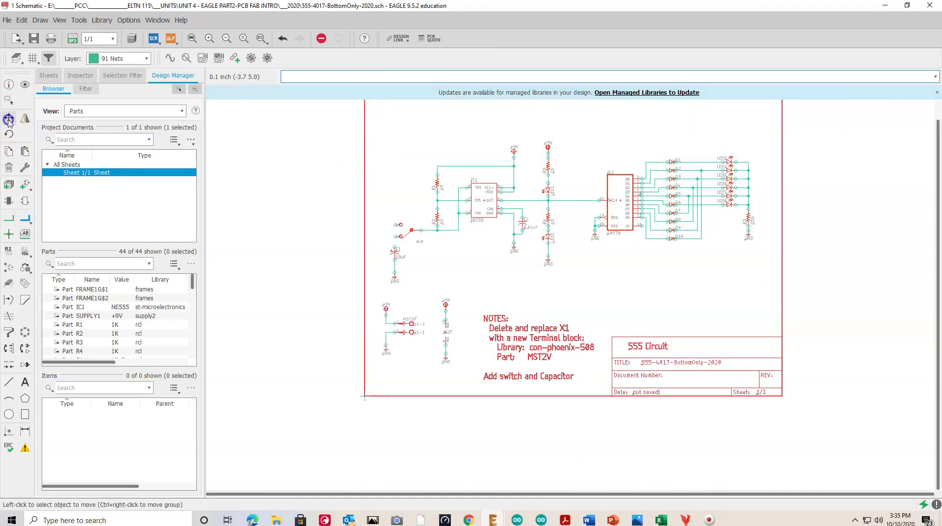
right_click(444, 214, "ctrl")
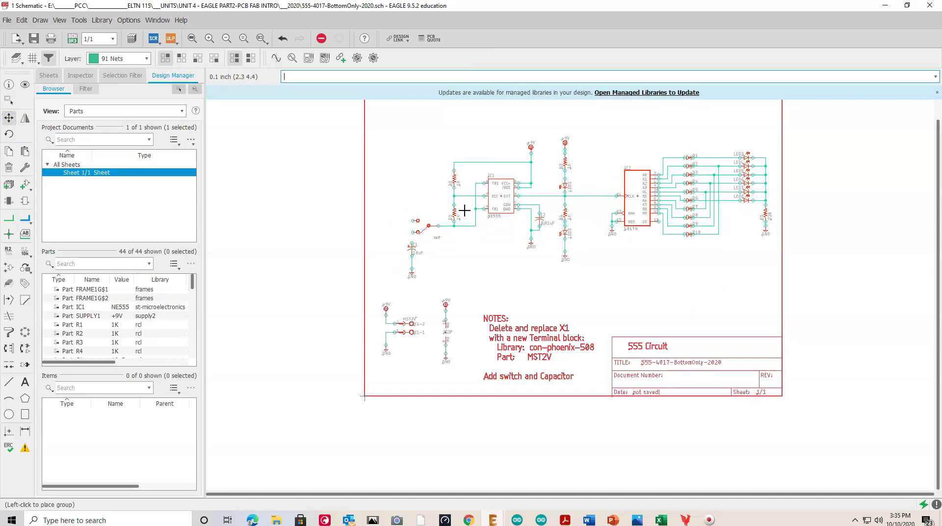
left_click(464, 210)
scroll(419, 226, "up", 4)
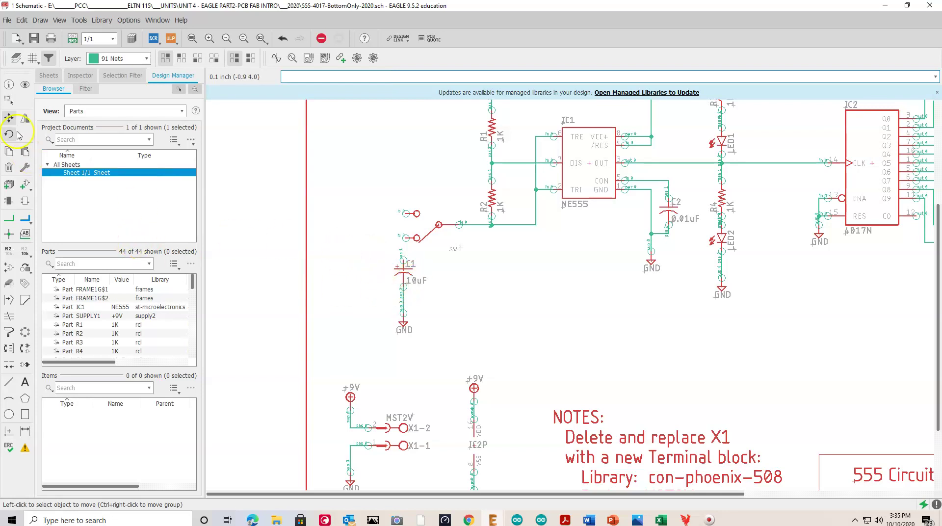
Shift capacitor C1 and its GND symbol slightly left.
left_click(8, 119)
left_click(405, 269)
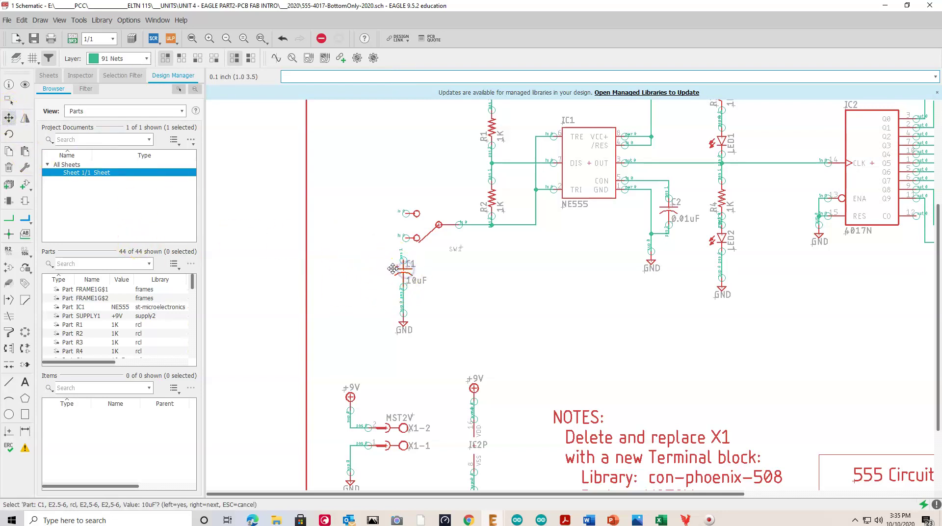
left_click(393, 269)
left_click(395, 269)
left_click(395, 323)
left_click(395, 324)
scroll(395, 300, "down", 1)
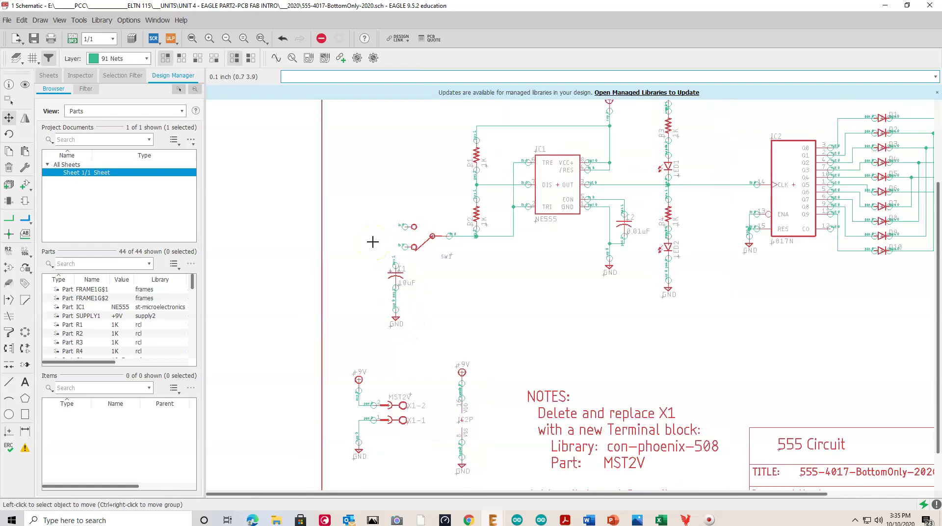
Wire C1's top pin to SW1's lower contact and run an open wire from SW1's upper contact.
left_click(9, 218)
scroll(394, 264, "up", 2)
left_click(394, 264)
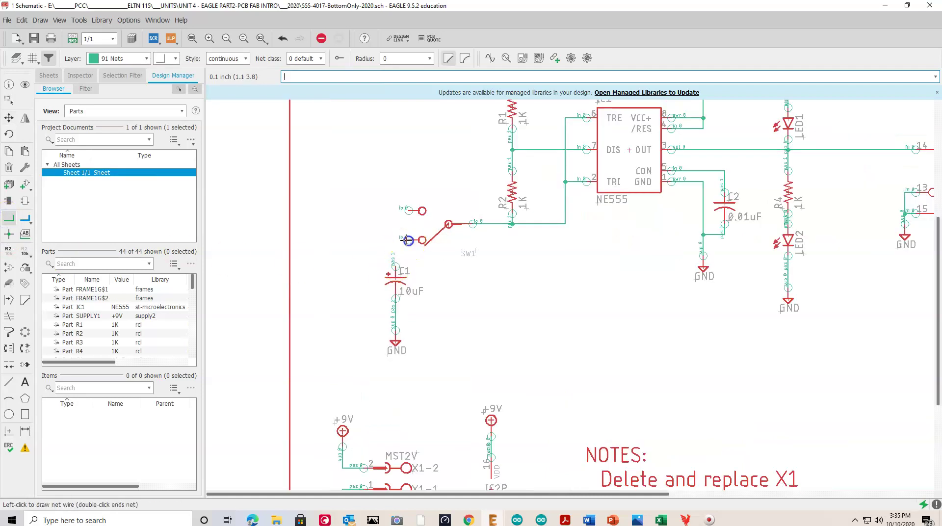
left_click(409, 240)
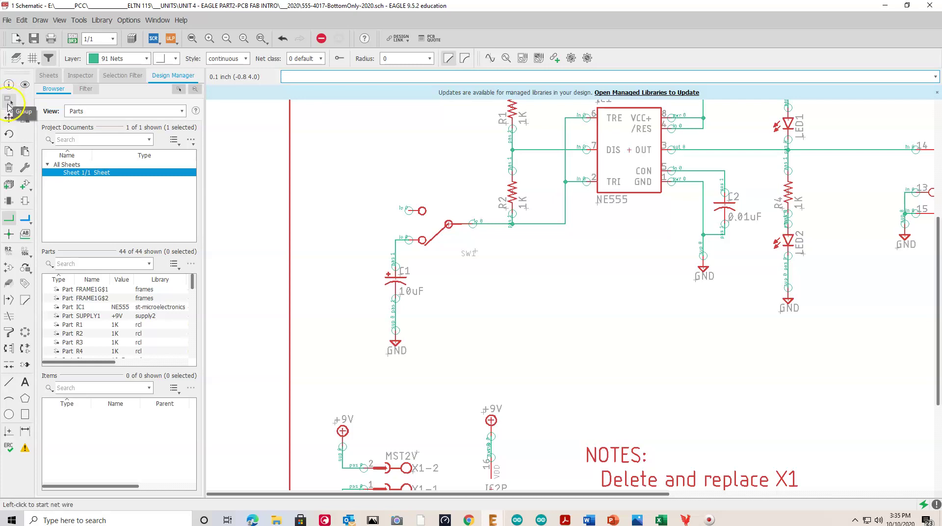
left_click(420, 211)
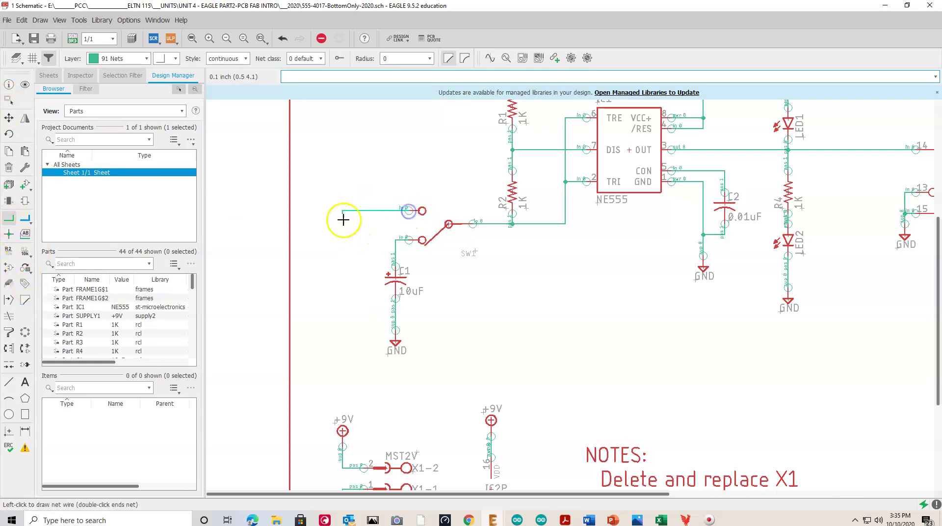
double_click(342, 269)
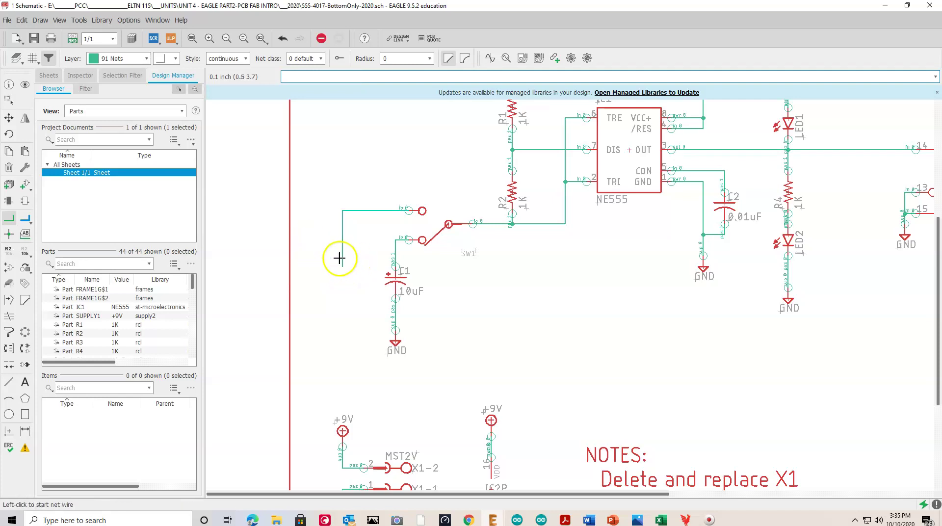
In Add Part, browse the rcl library's CPOL-US devices and choose CPOL-USE2,5-6E.
left_click(28, 189)
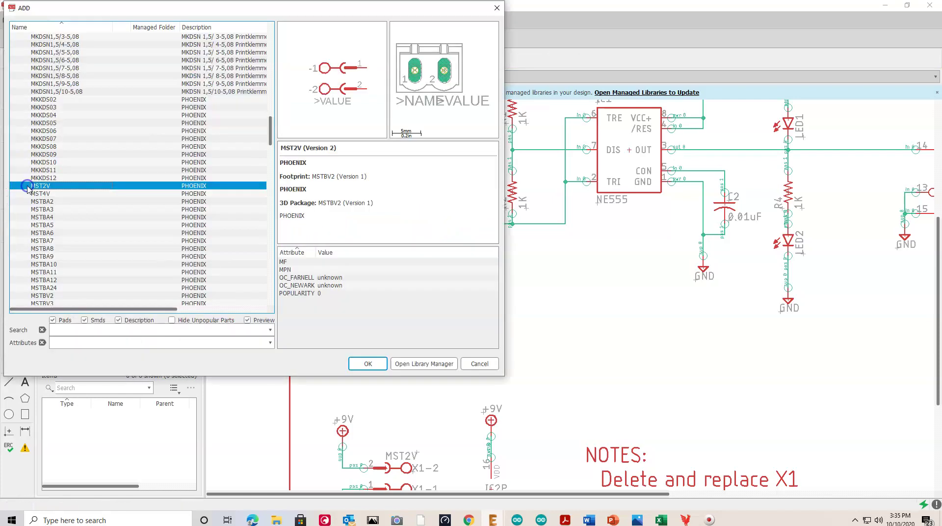
scroll(34, 191, "up", 8)
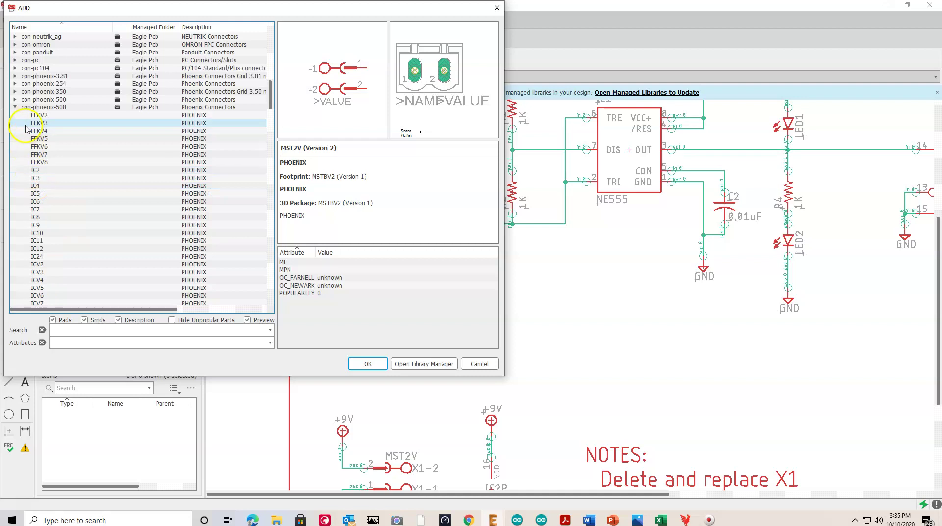
left_click(15, 107)
left_click(271, 123)
left_click_drag(271, 123, 270, 249)
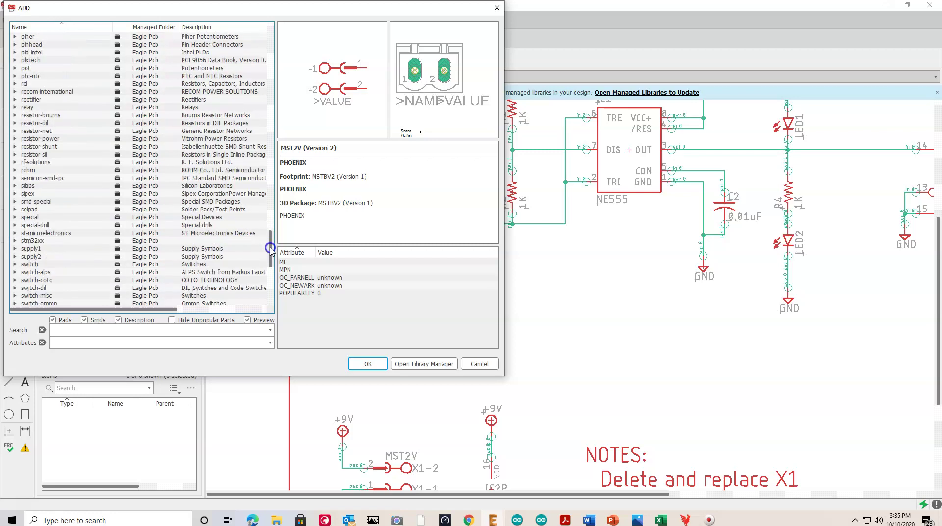
left_click(11, 84)
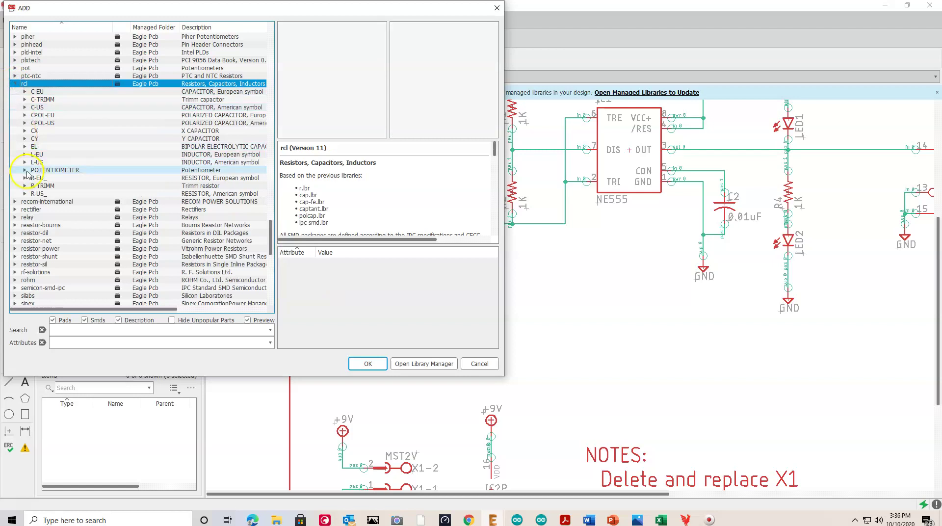
left_click(24, 123)
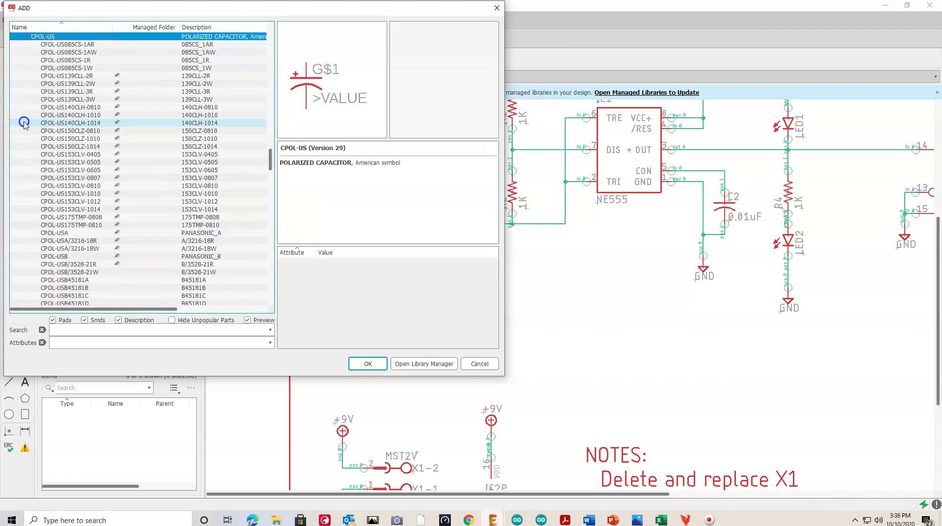
scroll(78, 178, "down", 2)
scroll(78, 180, "down", 5)
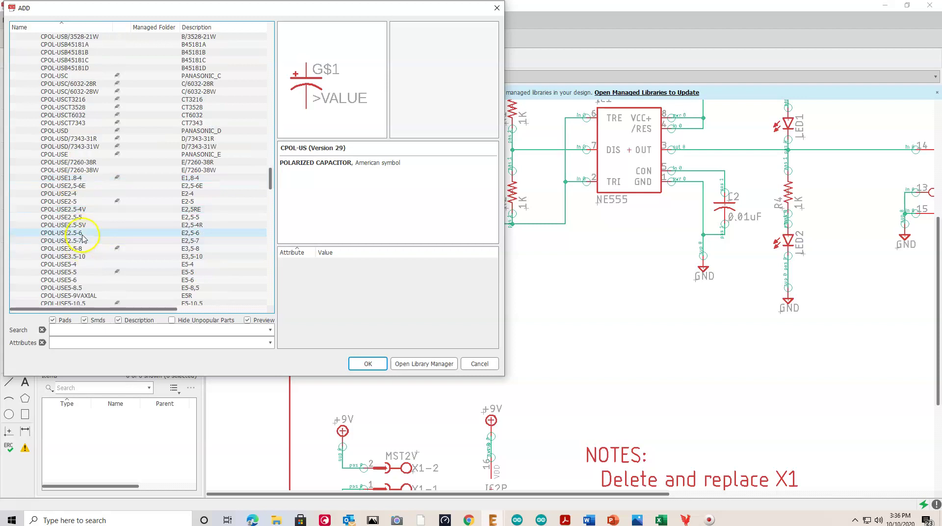
left_click(88, 210)
left_click(78, 202)
left_click(76, 185)
Place new capacitor C3 left of C1 and confirm its 1uF value.
left_click(368, 364)
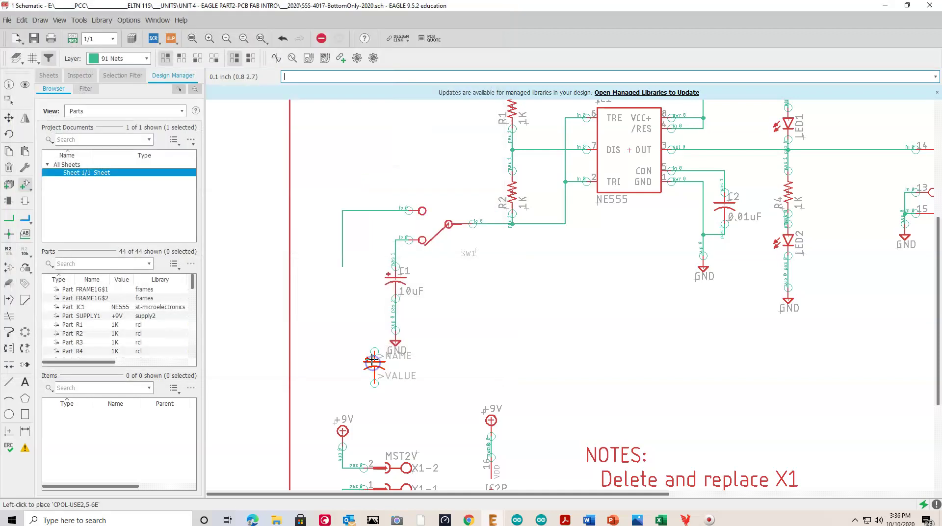
left_click(340, 280)
key("Escape")
key("Escape")
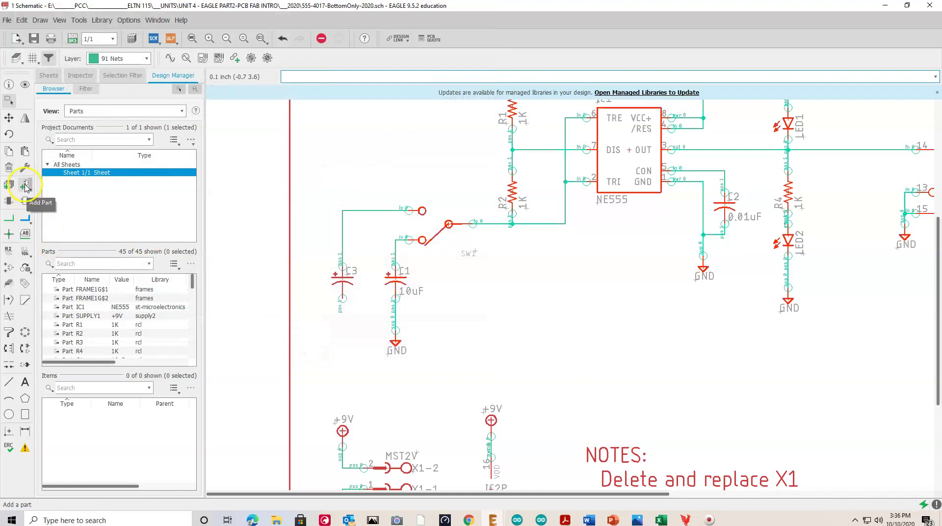
left_click(24, 251)
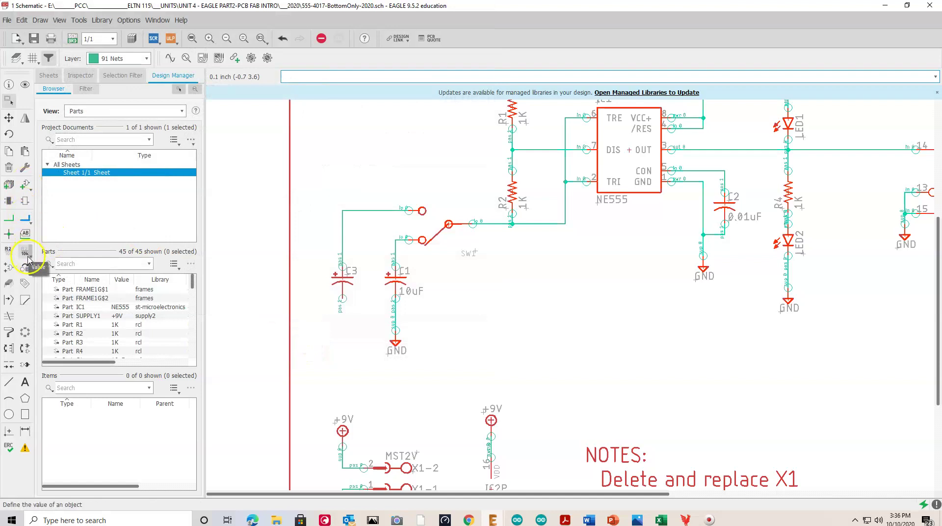
left_click(341, 278)
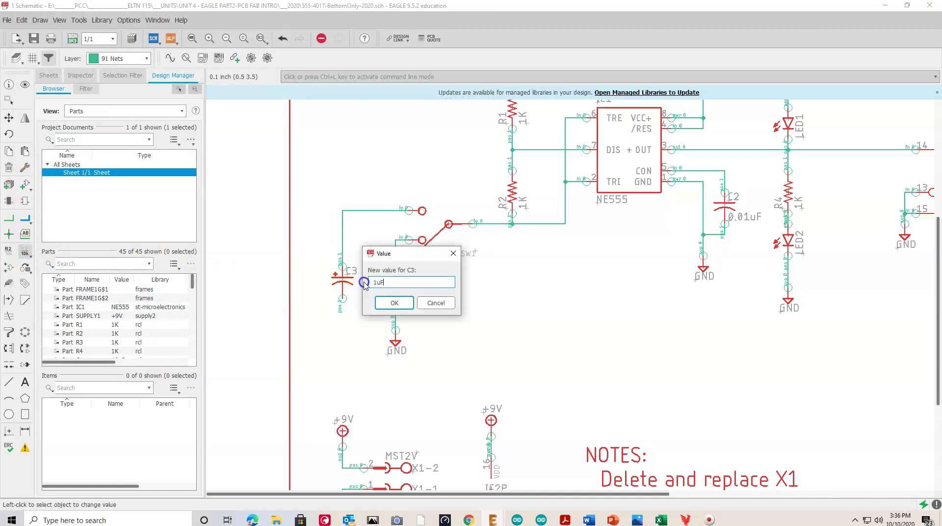
key("Return")
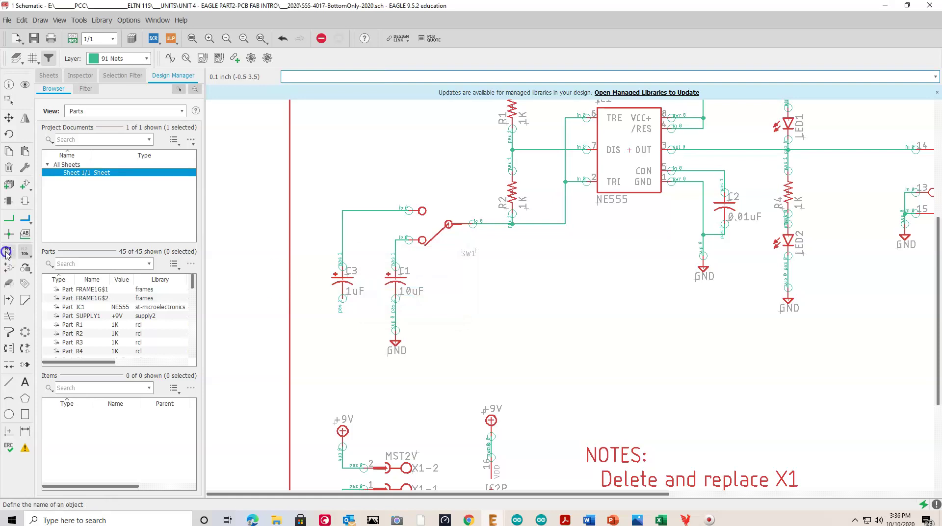
Wire C3's lower pin down and copy C1's GND symbol onto the wire end, accepting the GND net.
left_click(9, 218)
left_click(339, 297)
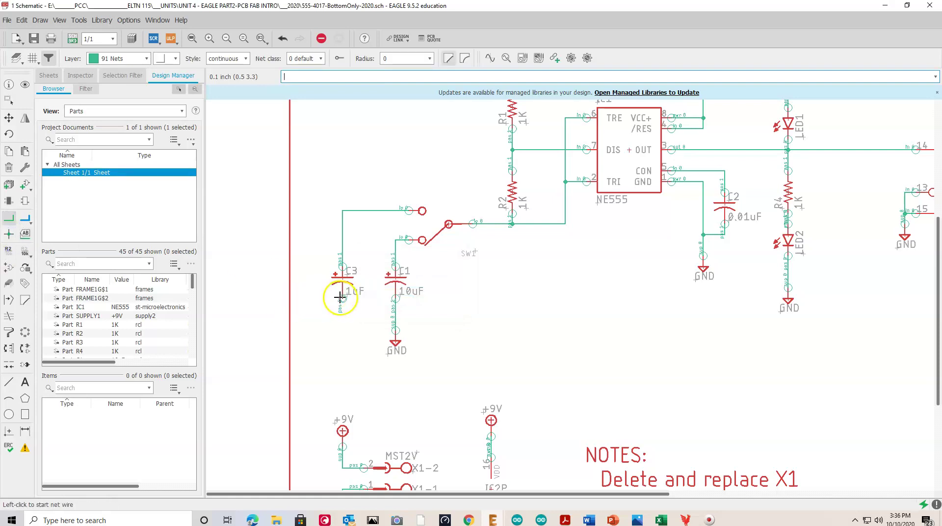
double_click(342, 329)
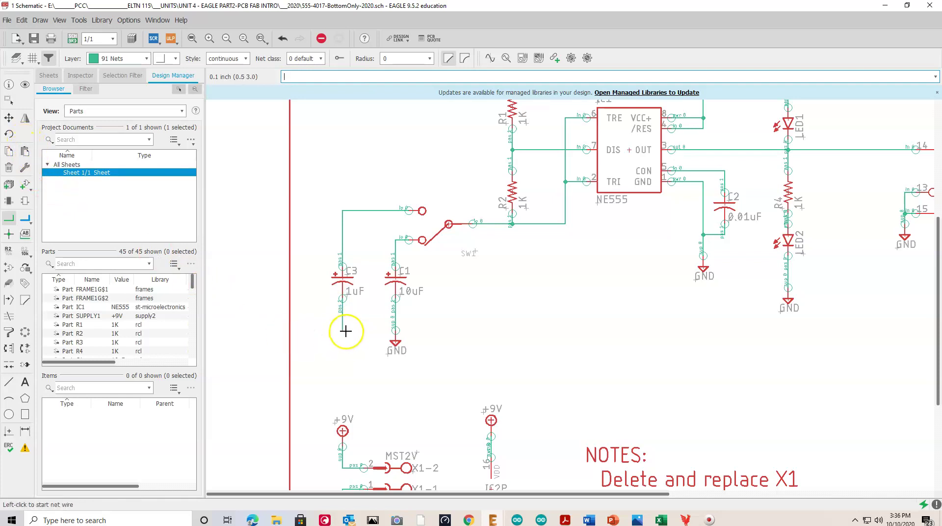
left_click(9, 151)
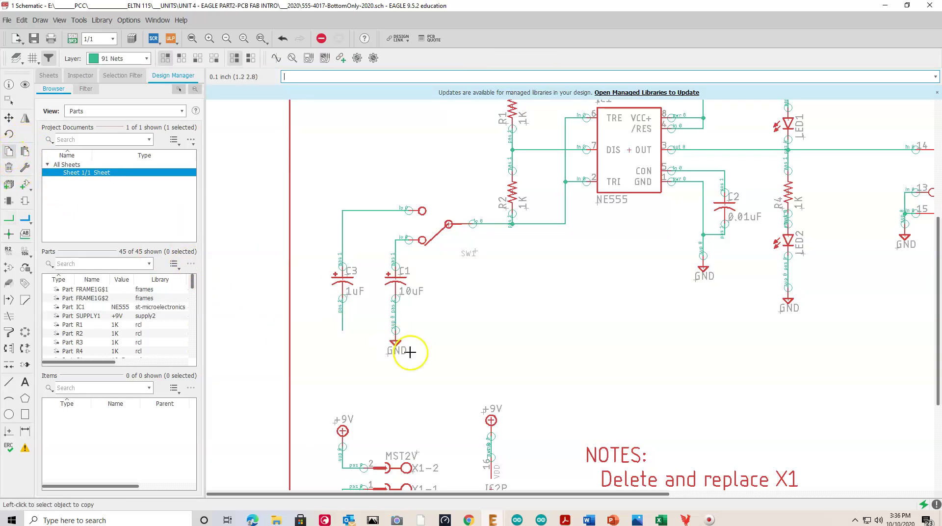
left_click(396, 344)
left_click(342, 330)
left_click(362, 360)
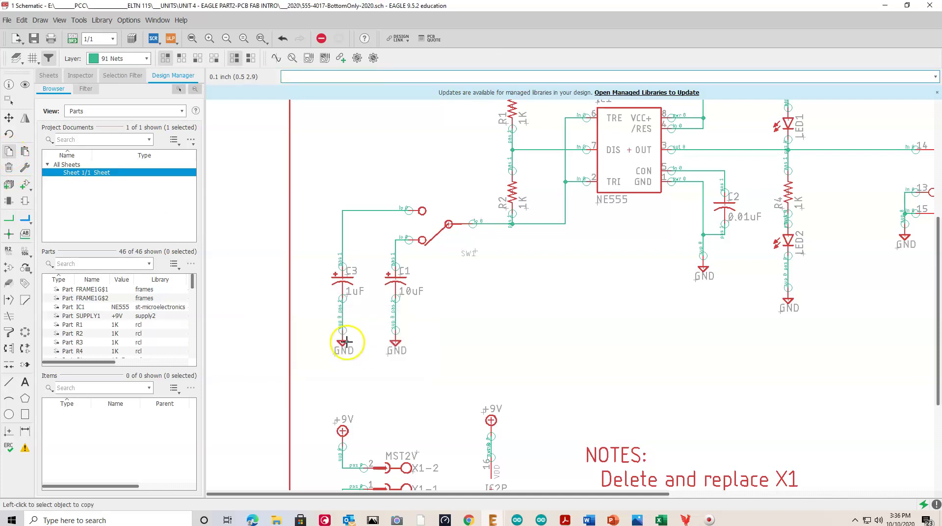
scroll(469, 247, "down", 2)
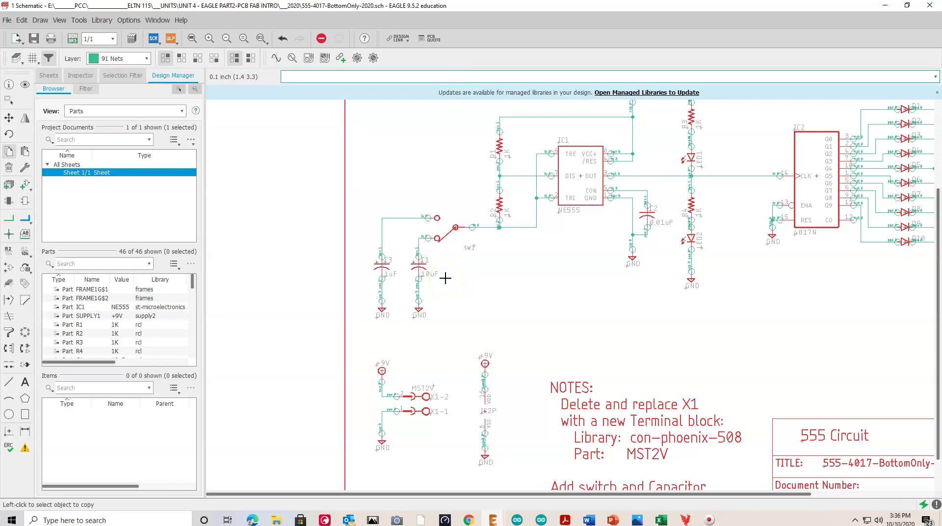
left_click(518, 247)
left_click(436, 214)
scroll(498, 245, "down", 1)
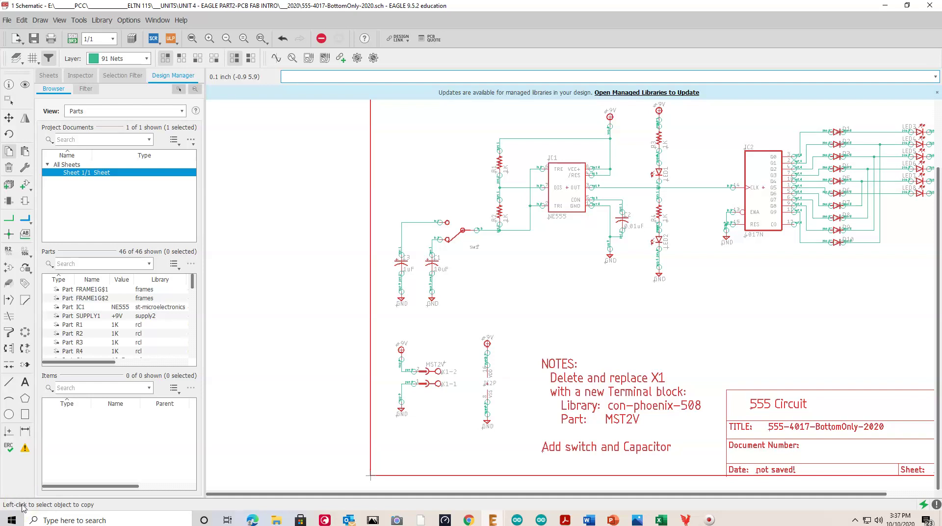
In the board layout, rip up all routed signals so only airwires remain.
key("alt+Tab")
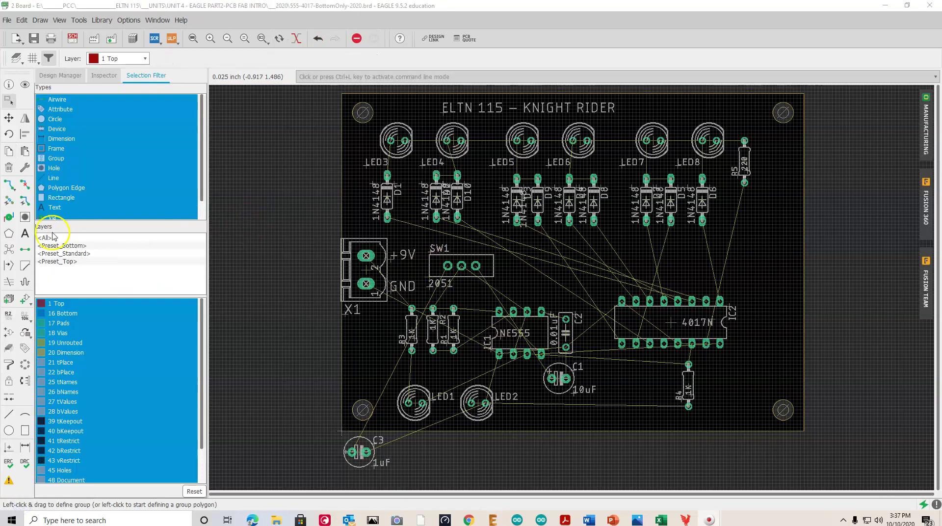
left_click(25, 203)
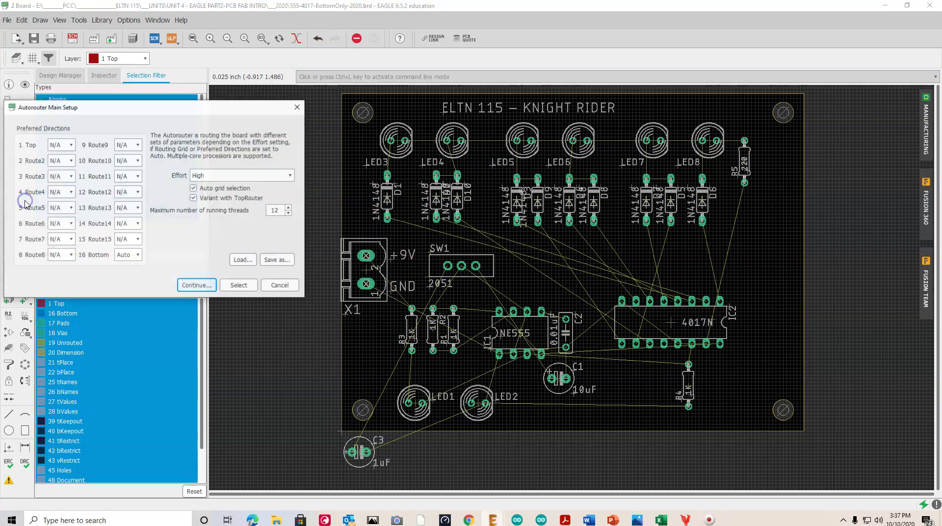
key("Escape")
left_click(25, 187)
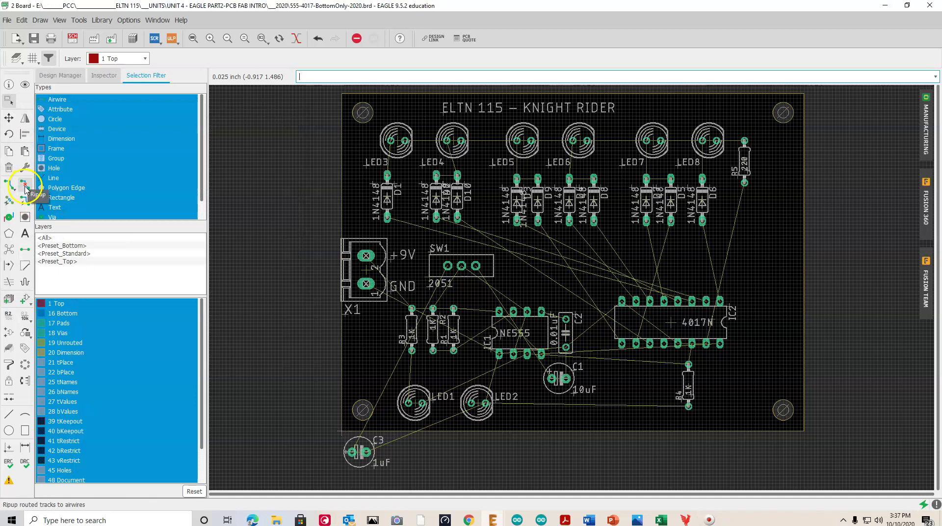
left_click(263, 105)
left_click(25, 186)
left_click(374, 38)
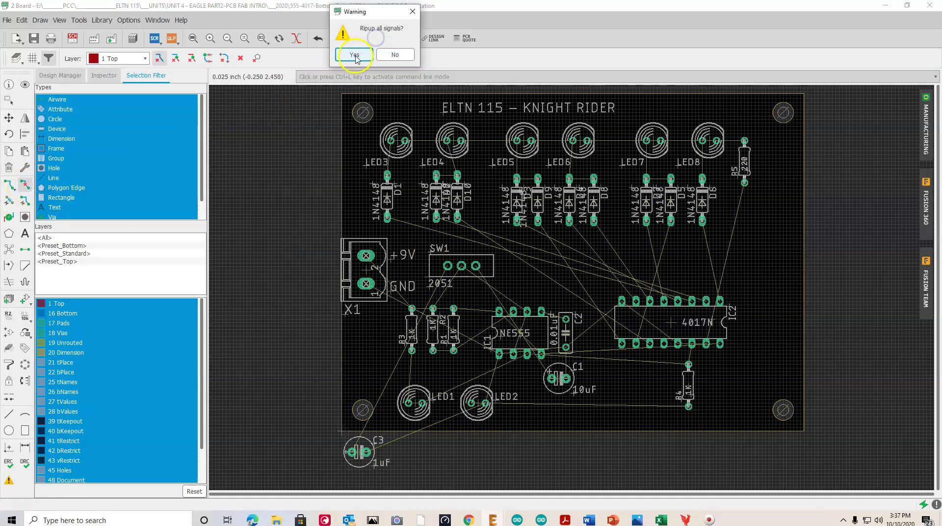
left_click(357, 59)
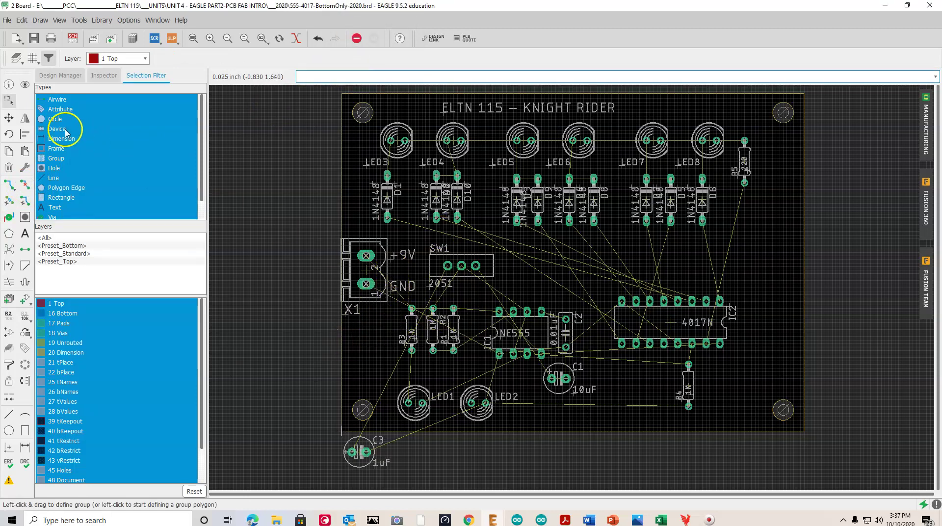
Bring C3 onto the board standing upright beside the +9V terminal, with SW1 shifted to its right.
left_click(9, 117)
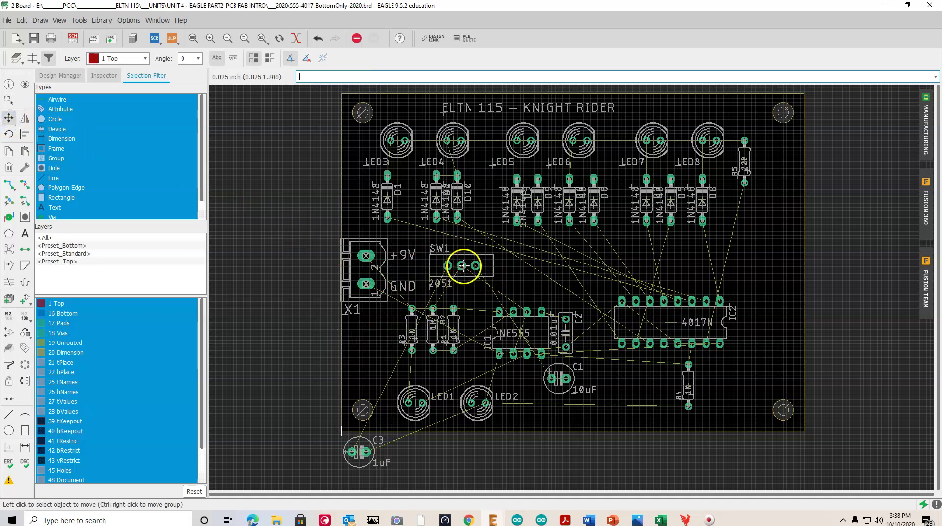
left_click(430, 273)
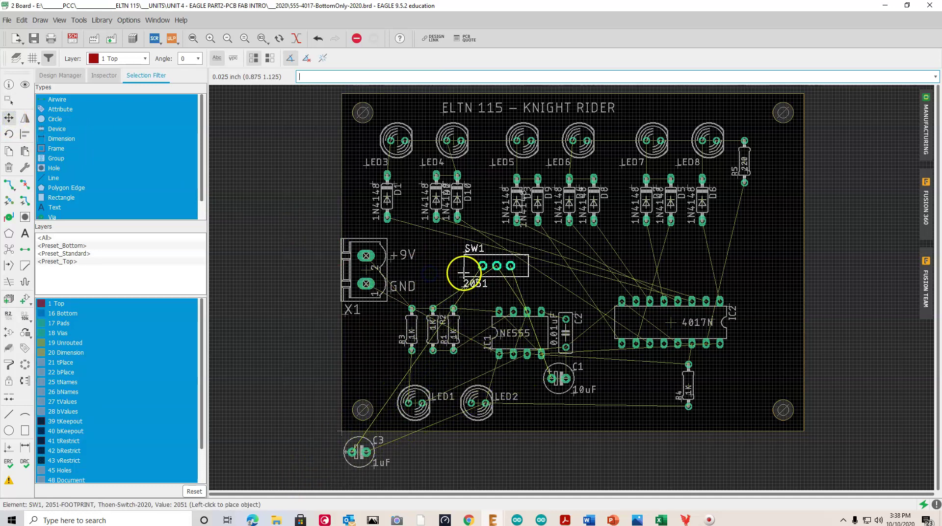
left_click(464, 273)
left_click(360, 451)
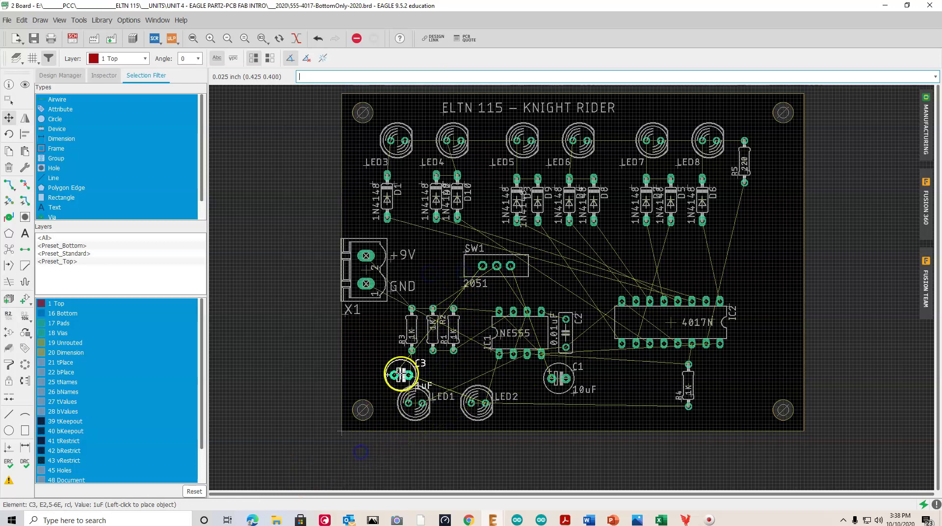
left_click(433, 259)
left_click(432, 259)
right_click(434, 260)
right_click(434, 263)
right_click(435, 266)
left_click(435, 267)
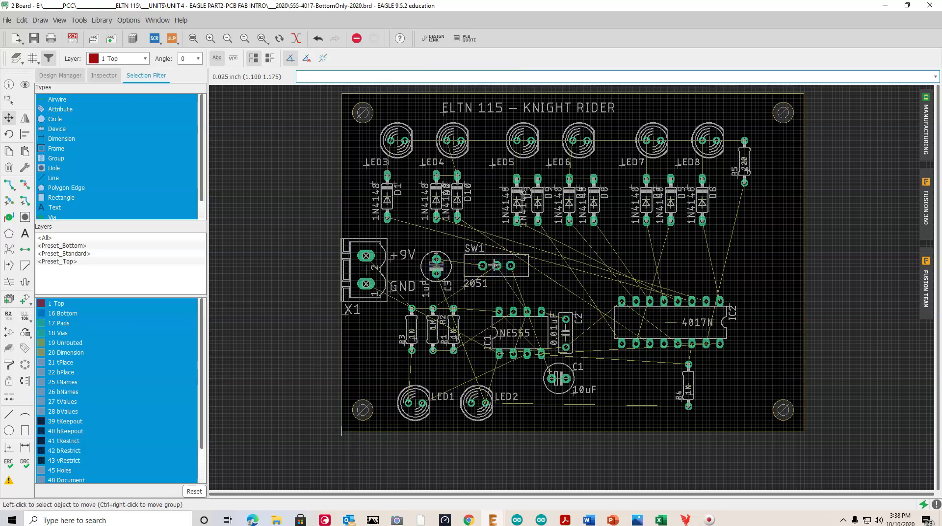
left_click(468, 273)
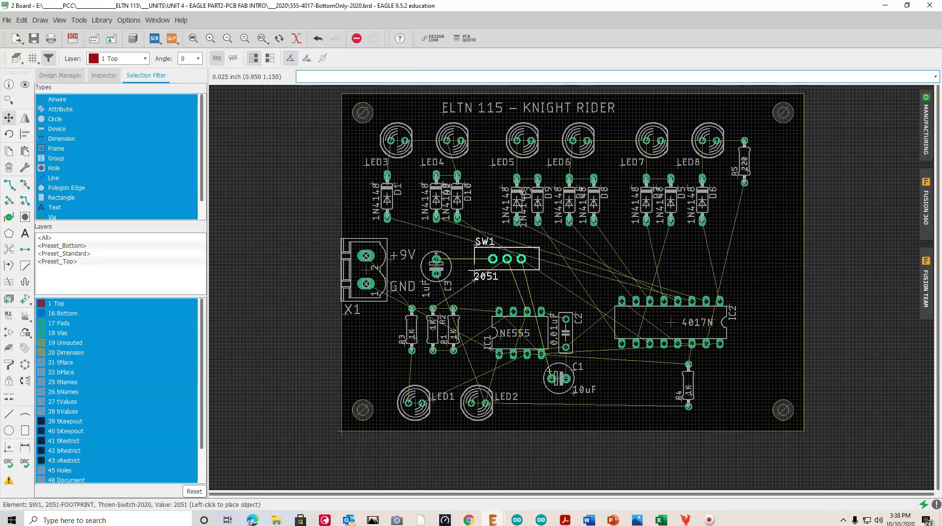
left_click(473, 272)
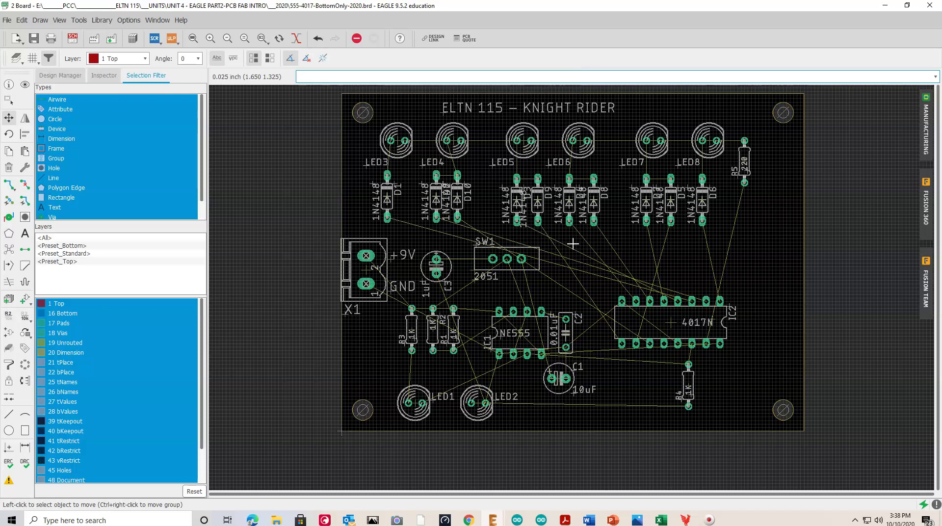
left_click(204, 37)
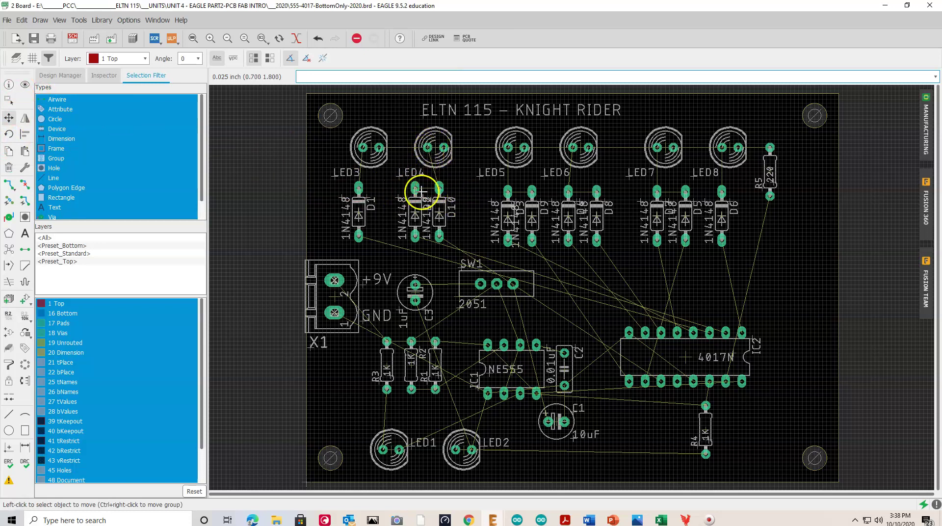
left_click(25, 87)
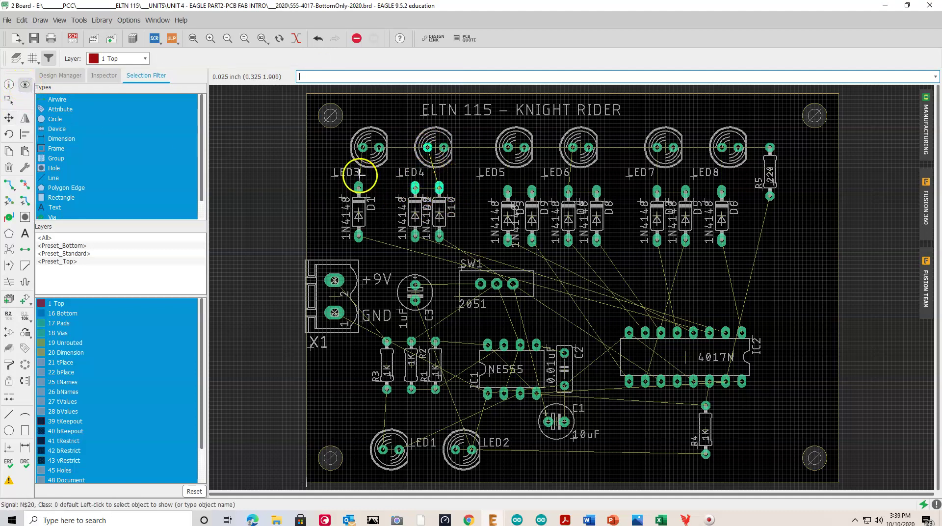
left_click(493, 179)
left_click(562, 181)
left_click(660, 178)
left_click(722, 187)
left_click(583, 171)
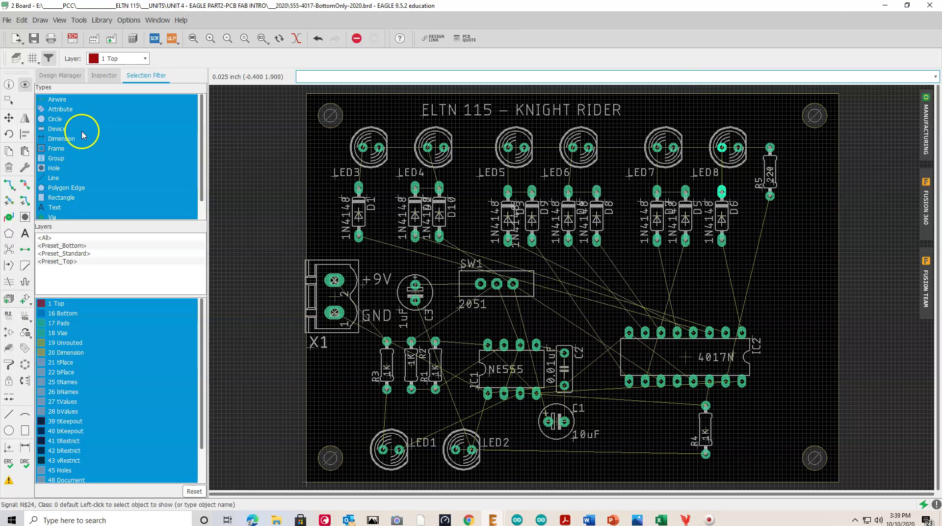
left_click(8, 118)
Rotate IC2 180° and highlight its nets, including N$12 and N$15.
left_click(689, 356)
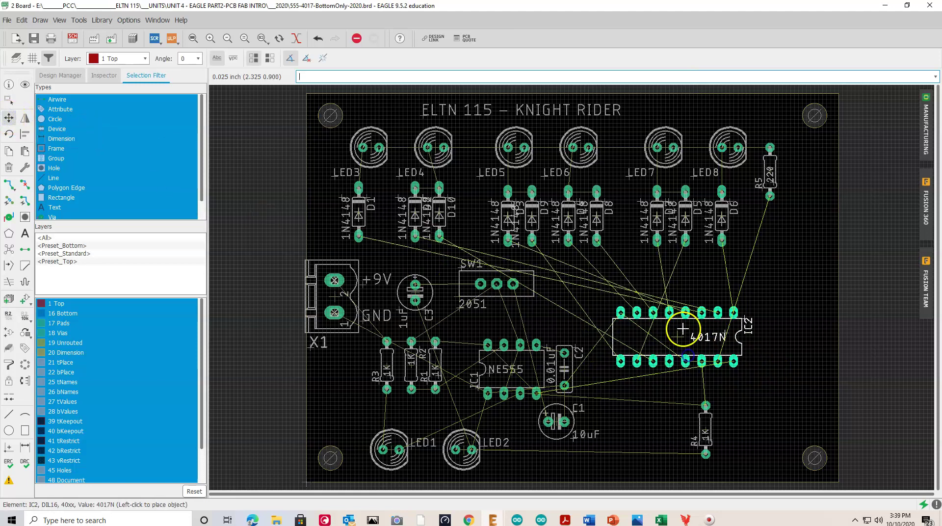
right_click(691, 353)
left_click(693, 352)
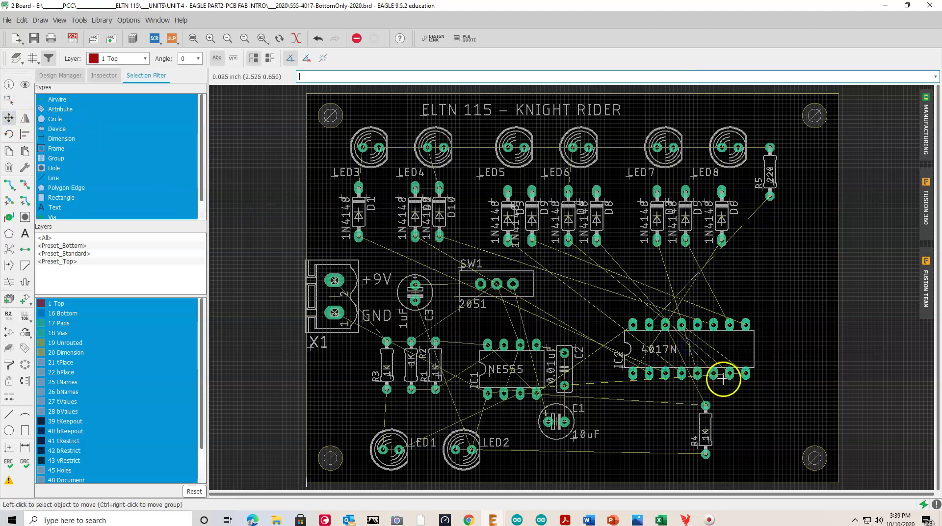
left_click(25, 85)
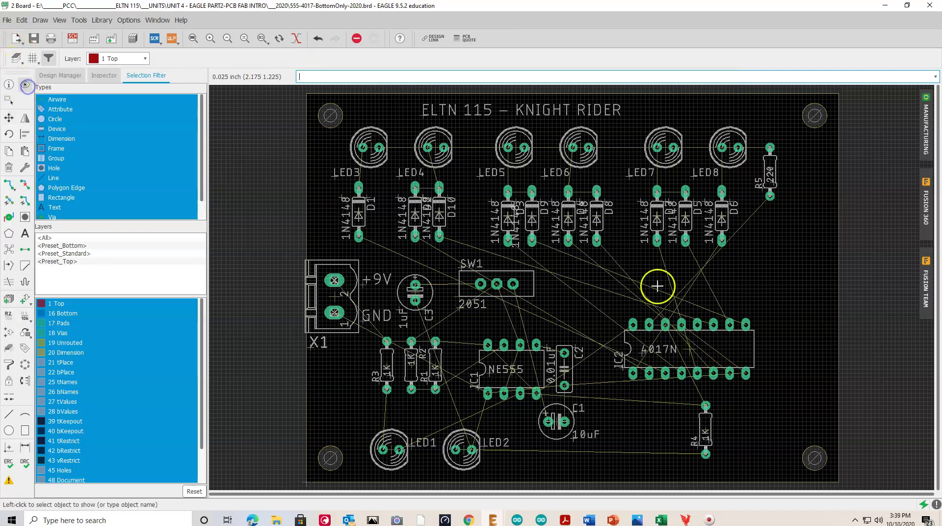
left_click(720, 363)
left_click(705, 364)
left_click(691, 365)
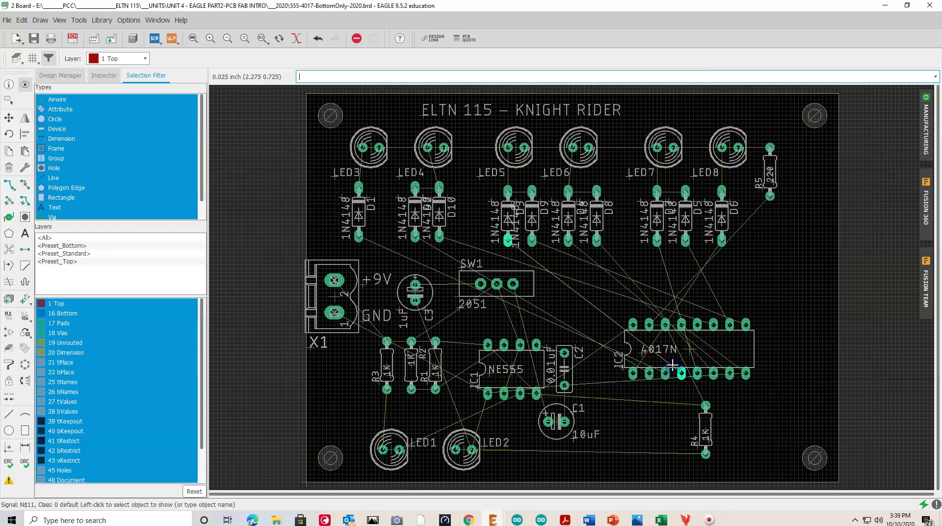
Turn IC2 back to its original orientation and place it slightly higher.
key("F7")
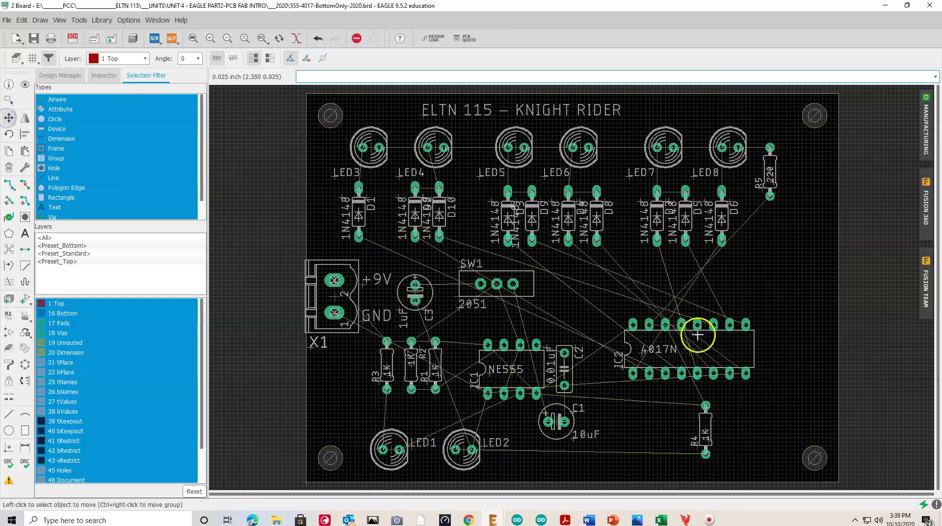
left_click(688, 347)
right_click(688, 338)
right_click(689, 337)
left_click(690, 338)
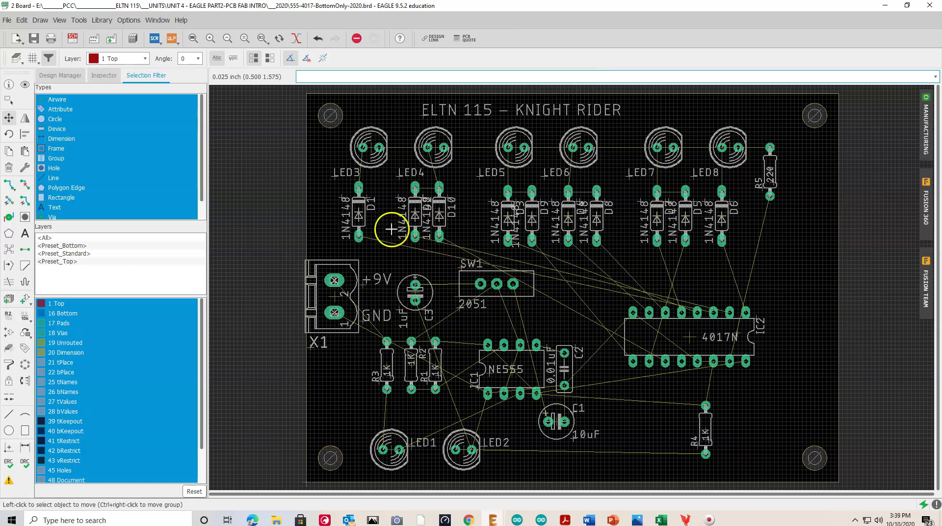
Turn C3 horizontal and place it right of C1.
left_click(9, 118)
left_click(415, 293)
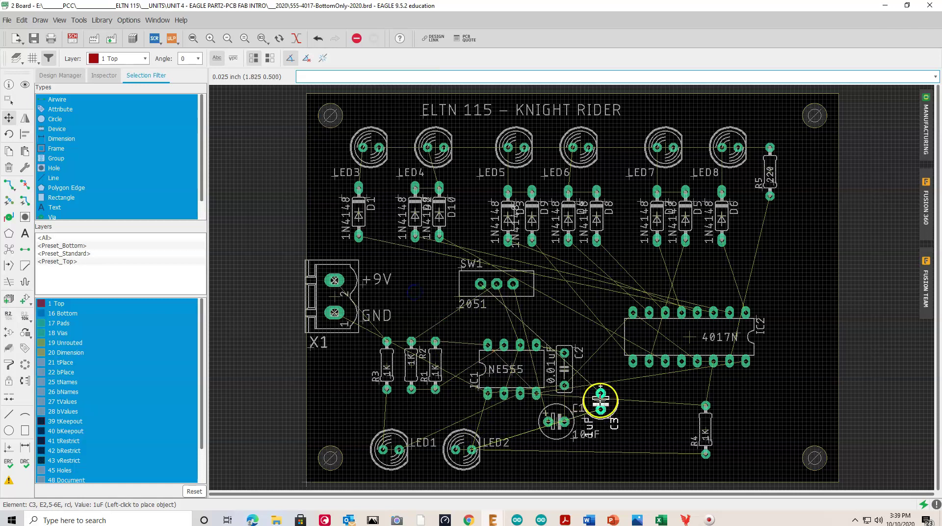
left_click(476, 382)
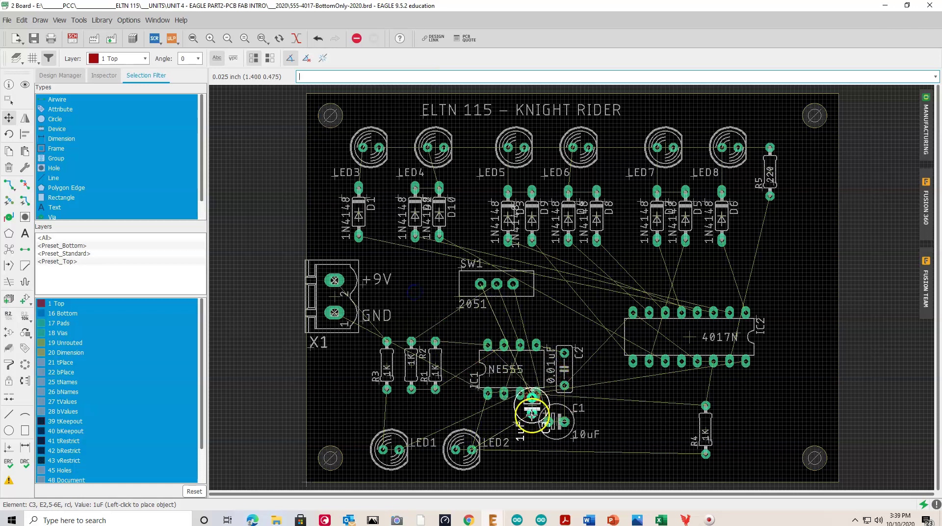
right_click(624, 426)
left_click(624, 425)
Move SW1 to the board's bottom edge and raise the NE555 and C2.
left_click(464, 293)
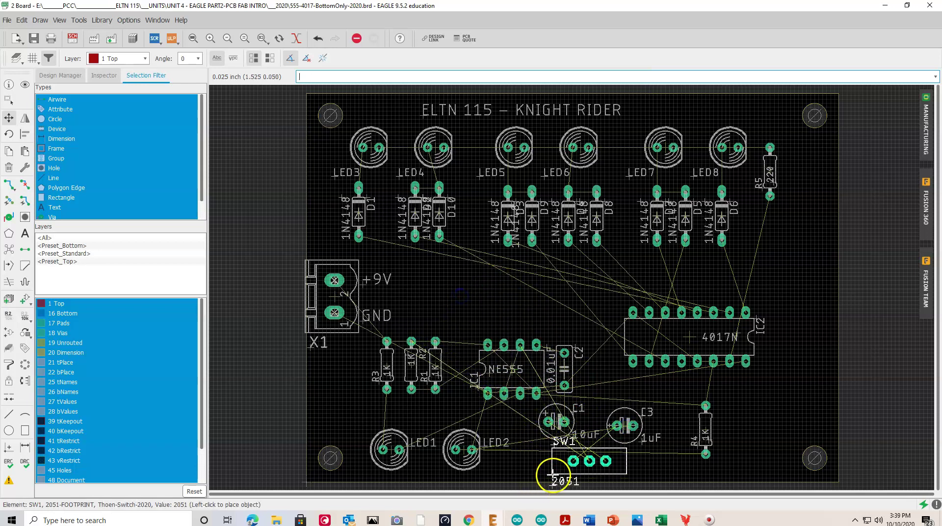
left_click(554, 470)
left_click(510, 365)
left_click(495, 318)
left_click(564, 368)
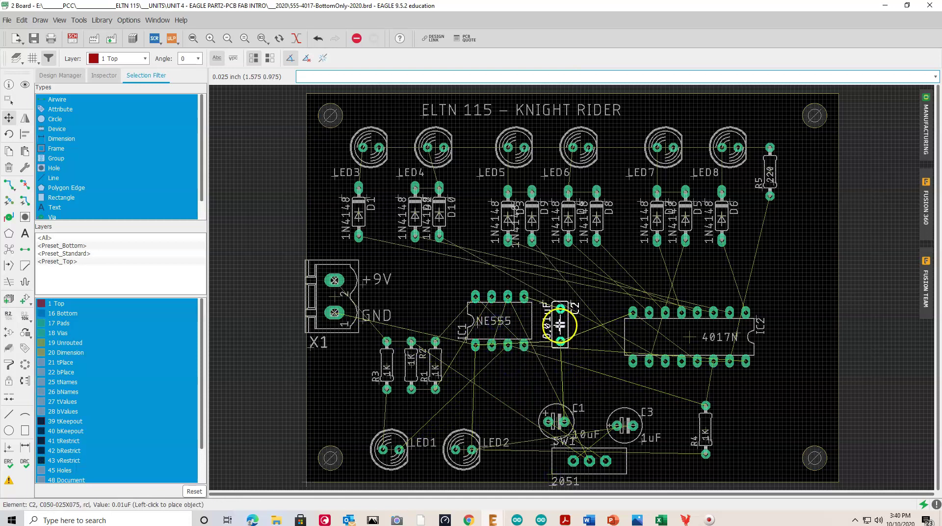
left_click(560, 324)
Reposition R1 and rotate R2 horizontal below the resistors.
left_click(436, 361)
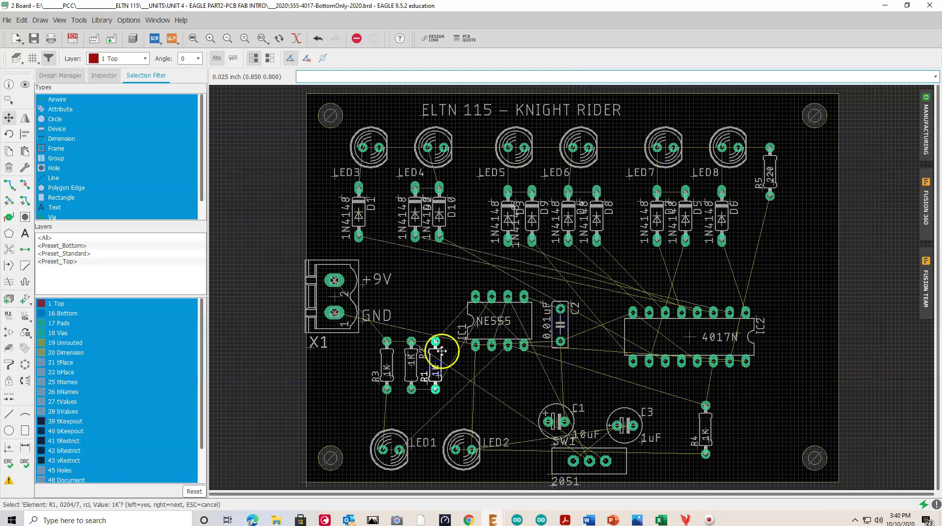
left_click(435, 366)
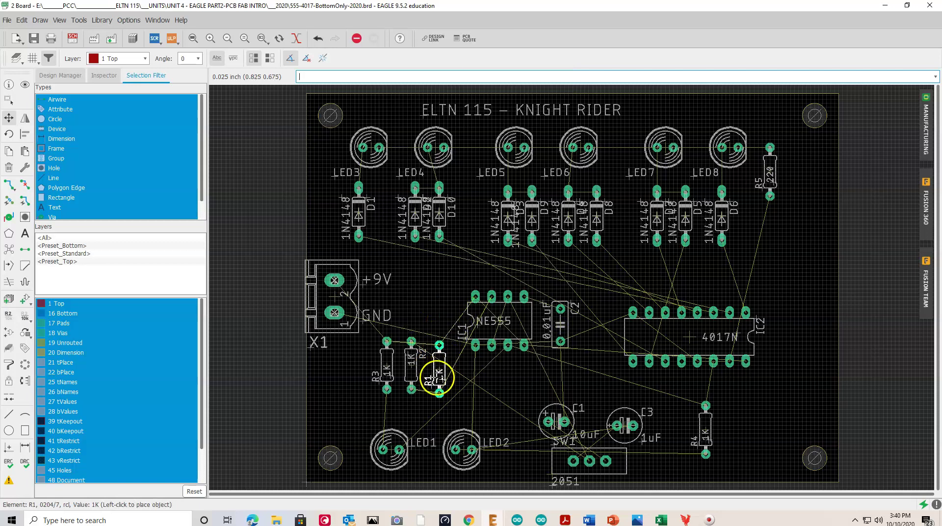
left_click(437, 367)
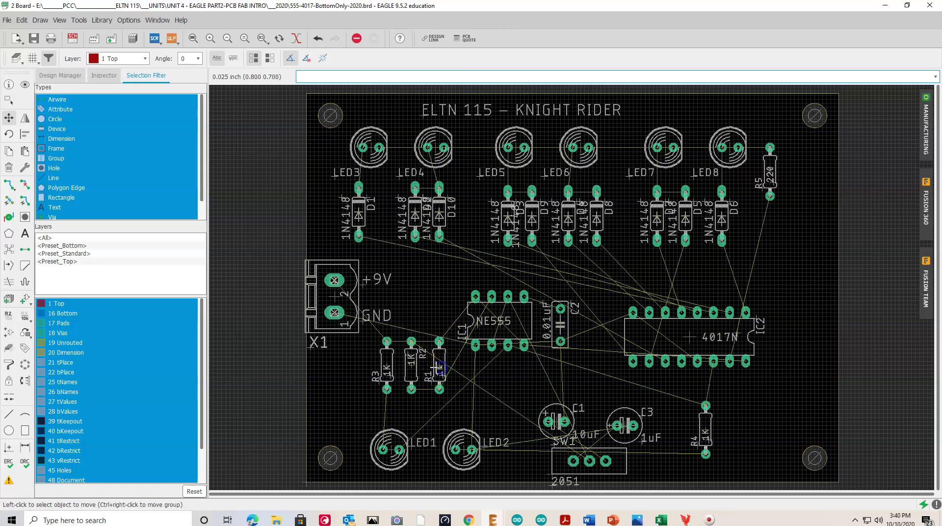
left_click(411, 366)
right_click(453, 389)
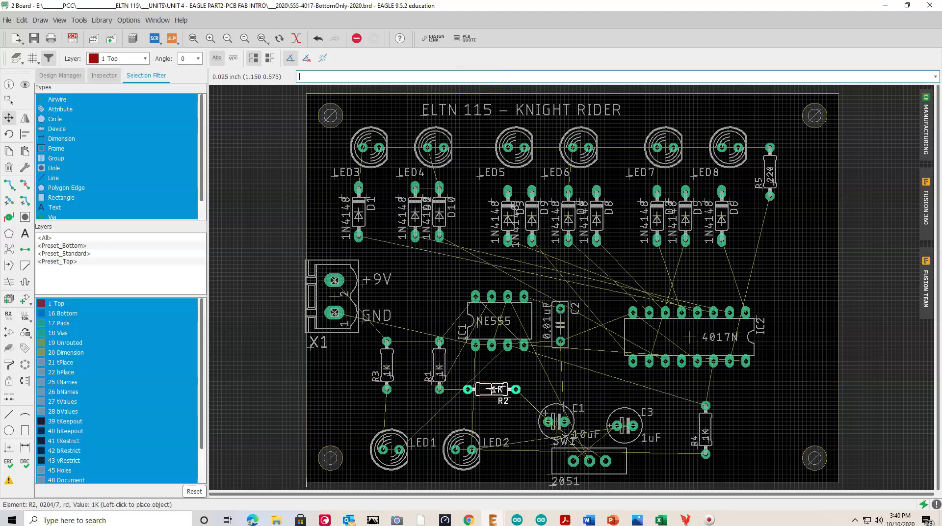
left_click(493, 389)
Drop C1 and C3 slightly lower and shift the NE555 and C2 up-left.
left_click(554, 421)
left_click(560, 396)
left_click(624, 425)
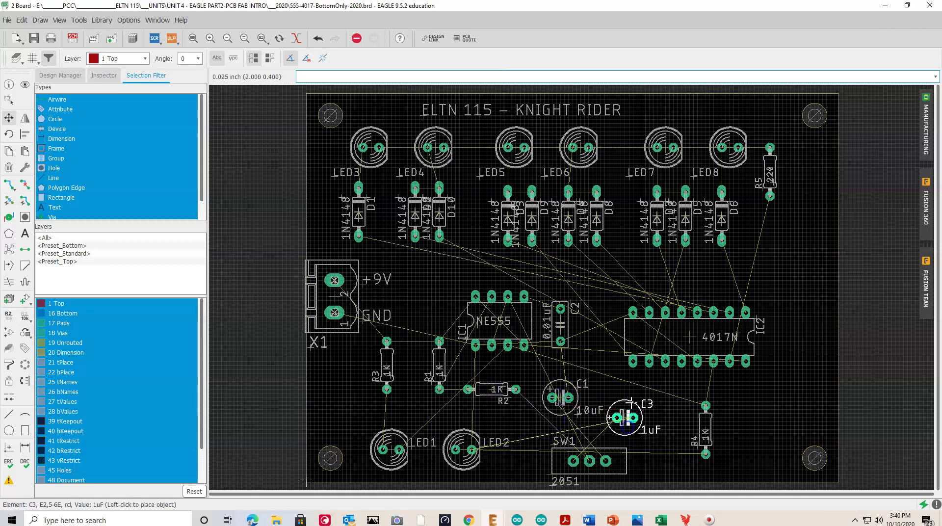
left_click(633, 397)
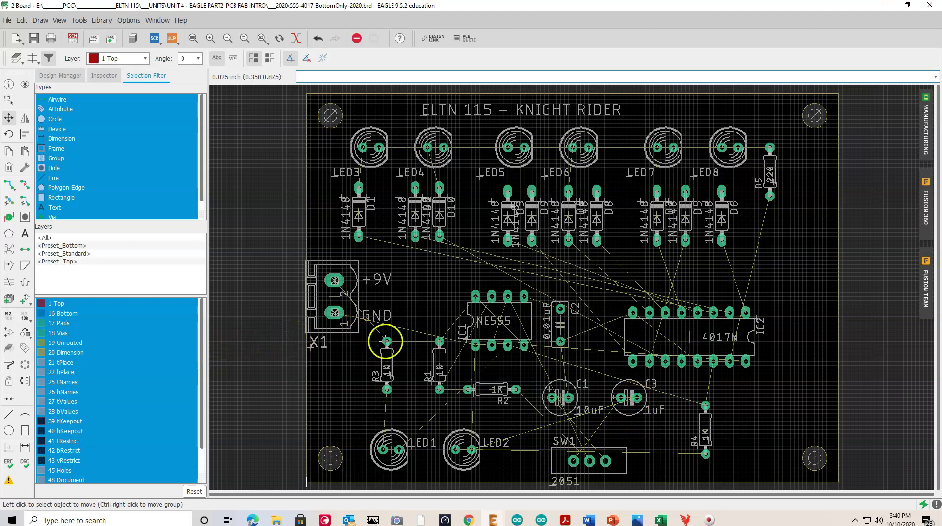
left_click(497, 321)
left_click(489, 310)
left_click(560, 324)
left_click(556, 301)
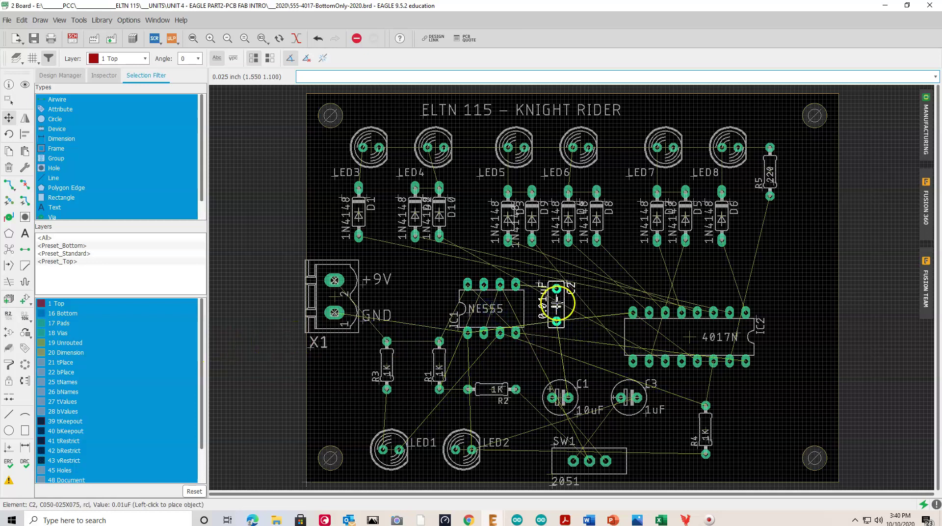
Load and apply the OthermillDRC_1_32_v2 design rules with 8 mil traces and 31.26 mil clearance.
left_click(25, 466)
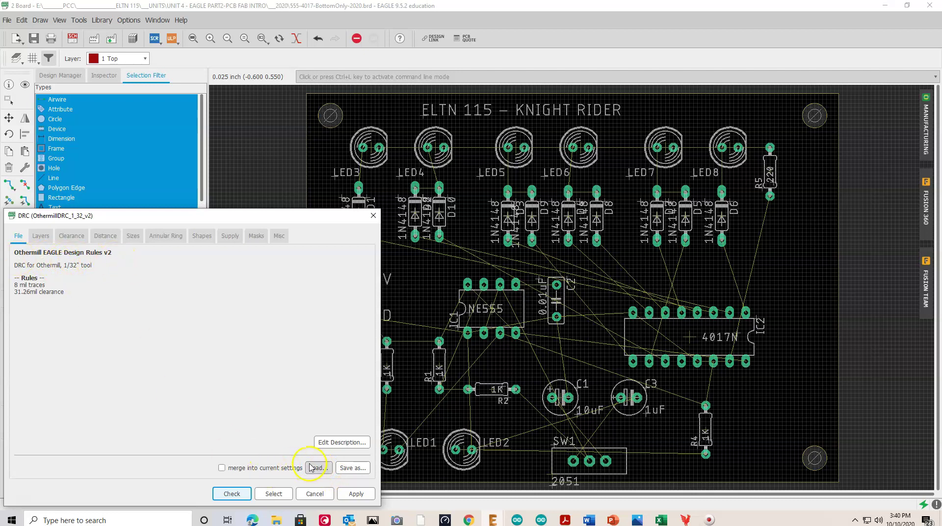
left_click(318, 468)
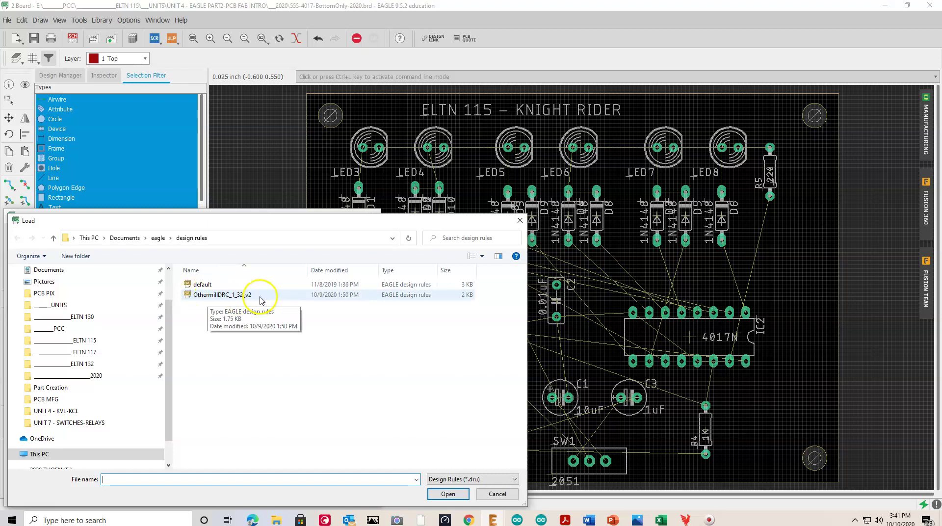
double_click(261, 295)
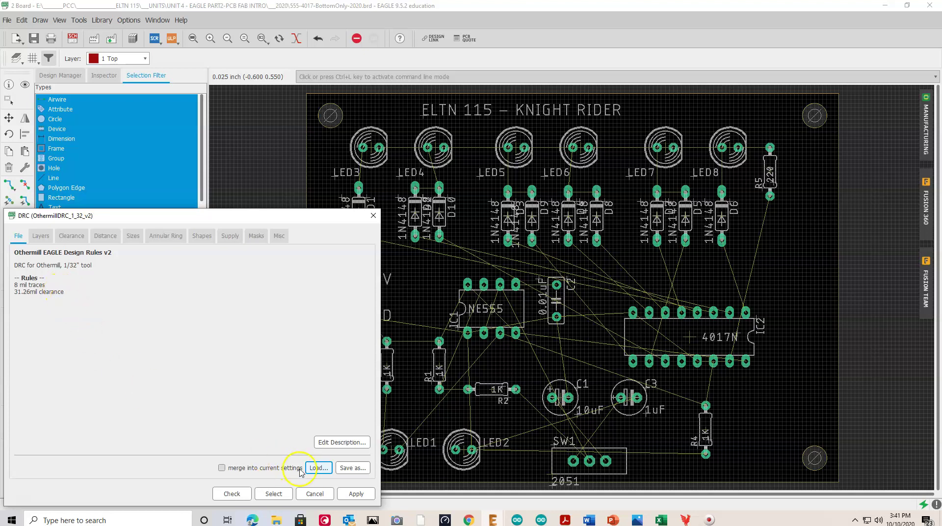
left_click(357, 493)
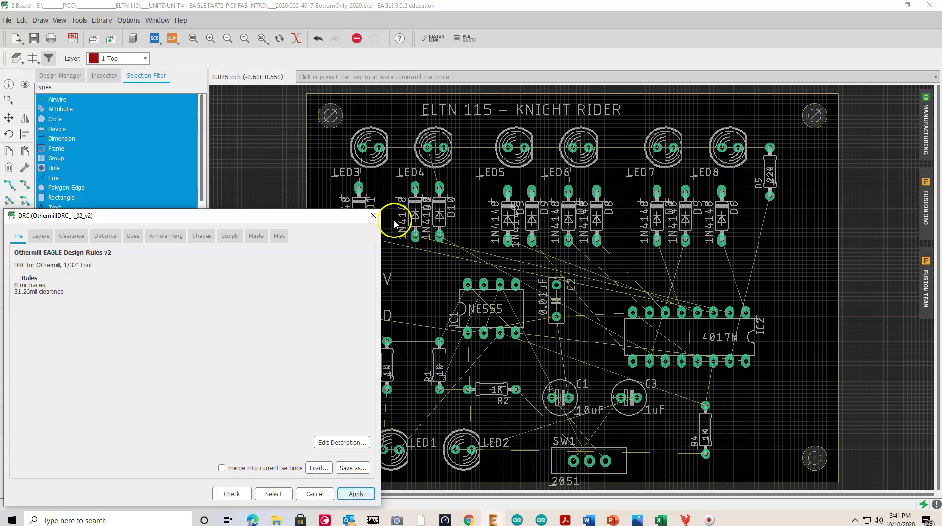
left_click(373, 215)
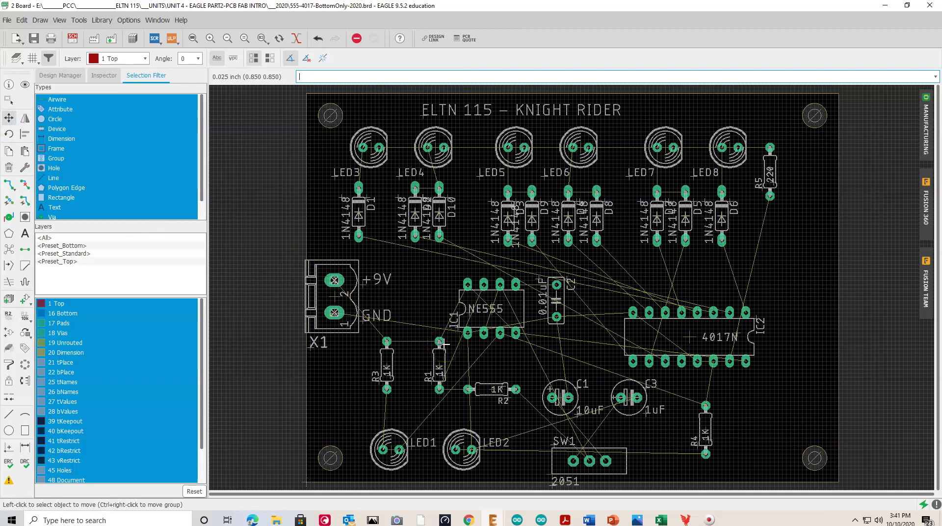
Move R3 and R1 further left, R2 lower, C1 higher and the 4017N further right.
left_click(386, 365)
left_click(359, 377)
left_click(439, 363)
left_click(398, 377)
left_click(468, 391)
left_click(468, 392)
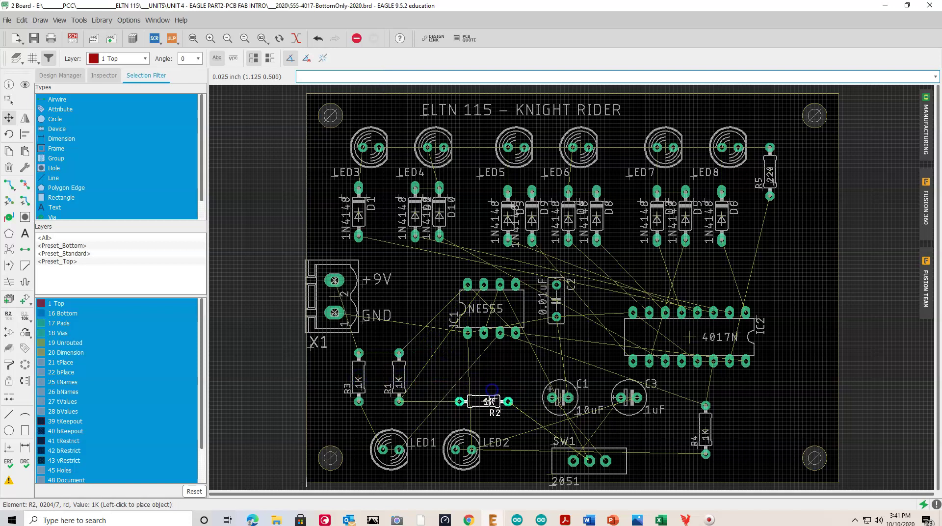
left_click(487, 401)
left_click(560, 397)
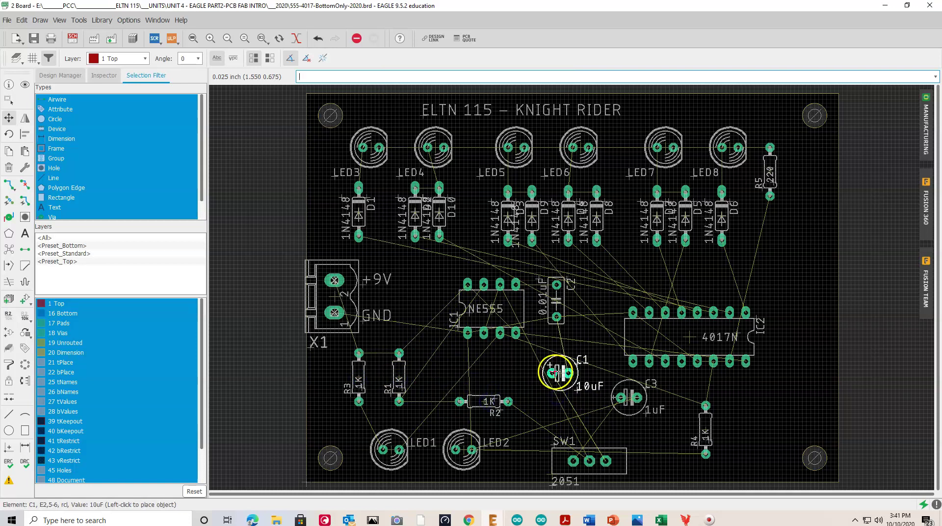
left_click(557, 373)
left_click(691, 337)
left_click(718, 329)
Swap C3 (1uF) and C1 (10uF) so they sit side by side above SW1.
left_click(629, 396)
left_click(620, 398)
left_click(616, 396)
right_click(617, 402)
right_click(616, 406)
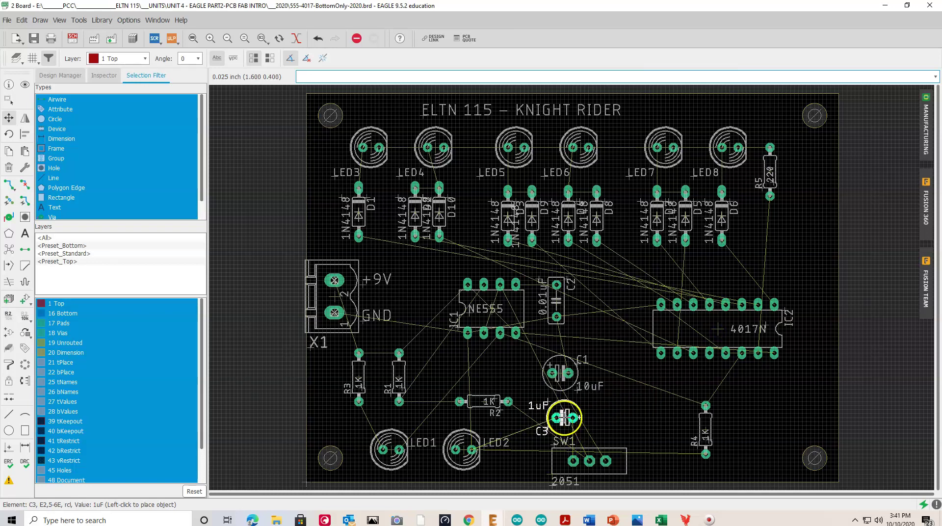
left_click(564, 416)
left_click(560, 373)
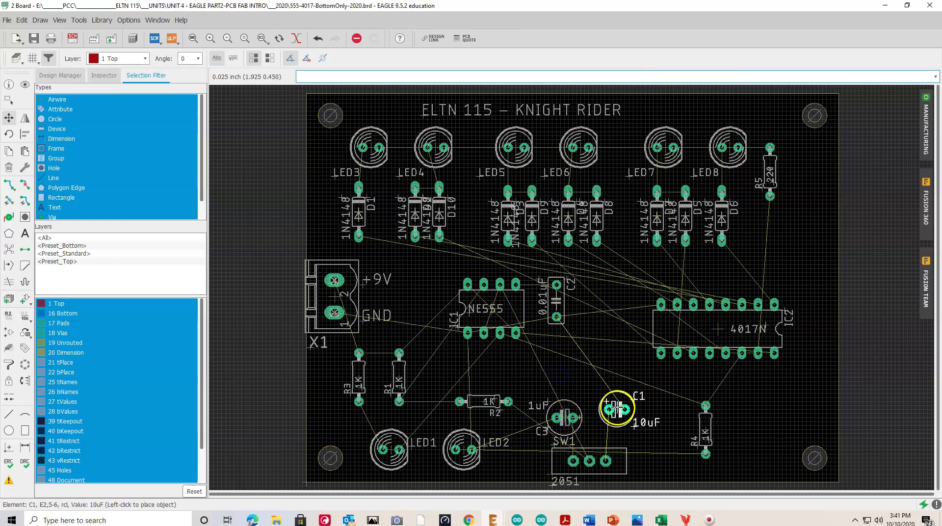
left_click(616, 401)
left_click(574, 419)
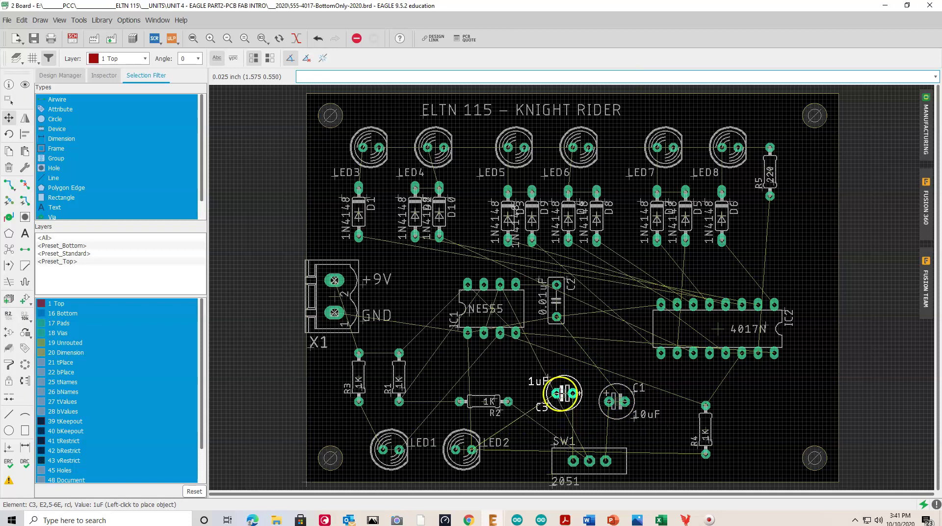
left_click(563, 397)
left_click(617, 400)
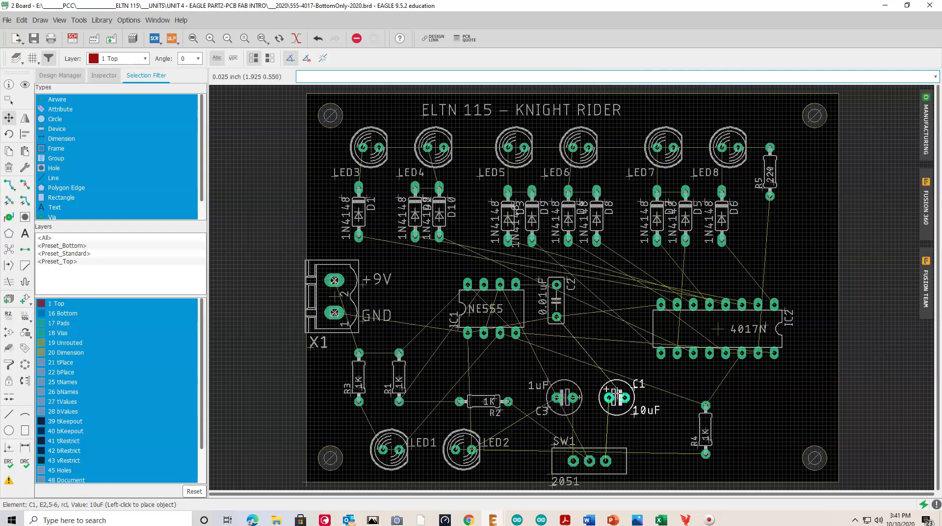
left_click(617, 396)
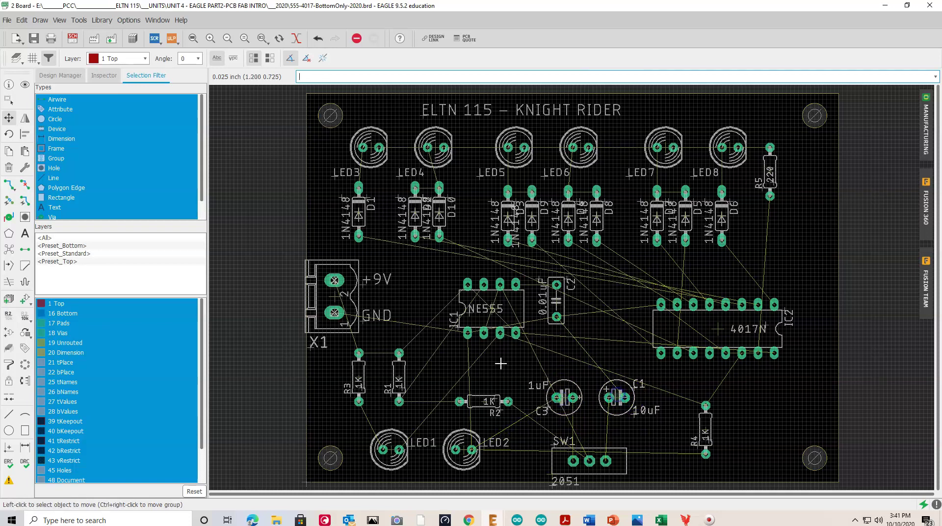
Recalculate the airwires with Ratsnest, then cancel the first routing-variants run.
left_click(8, 251)
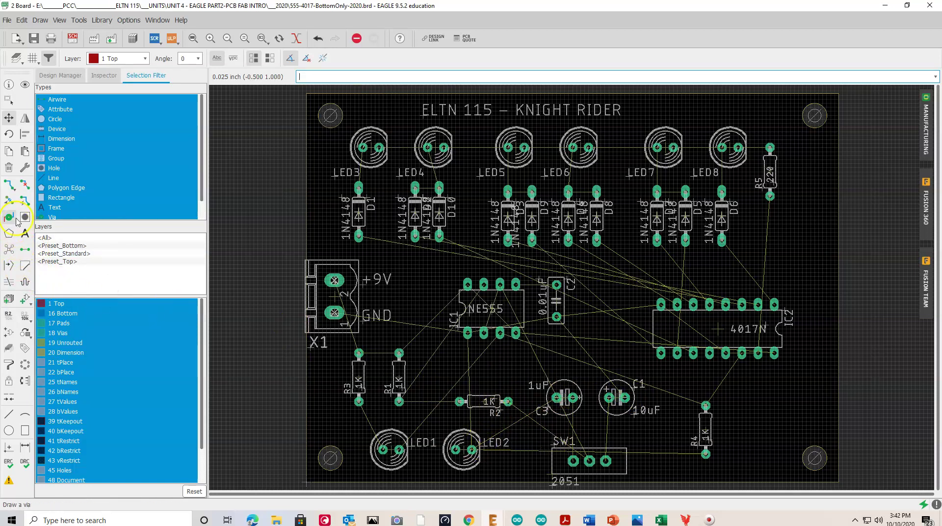
left_click(8, 252)
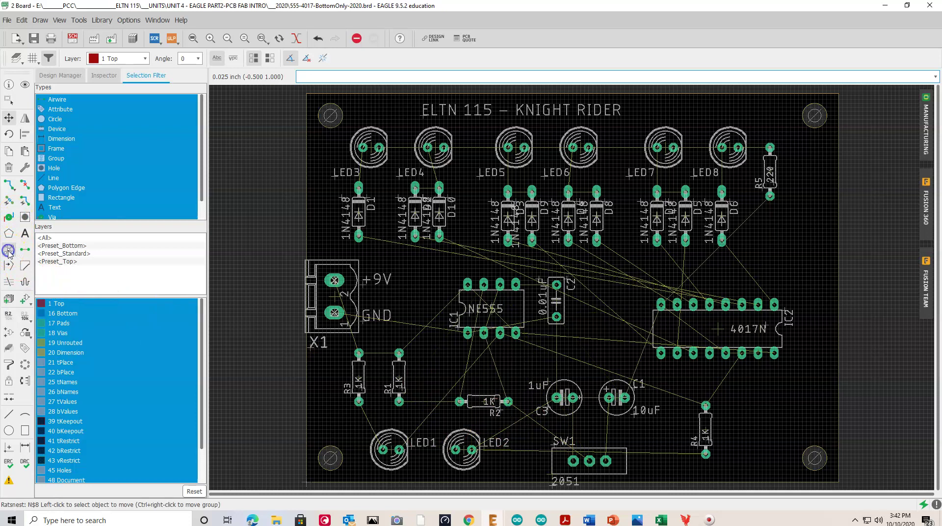
left_click(24, 203)
left_click(191, 287)
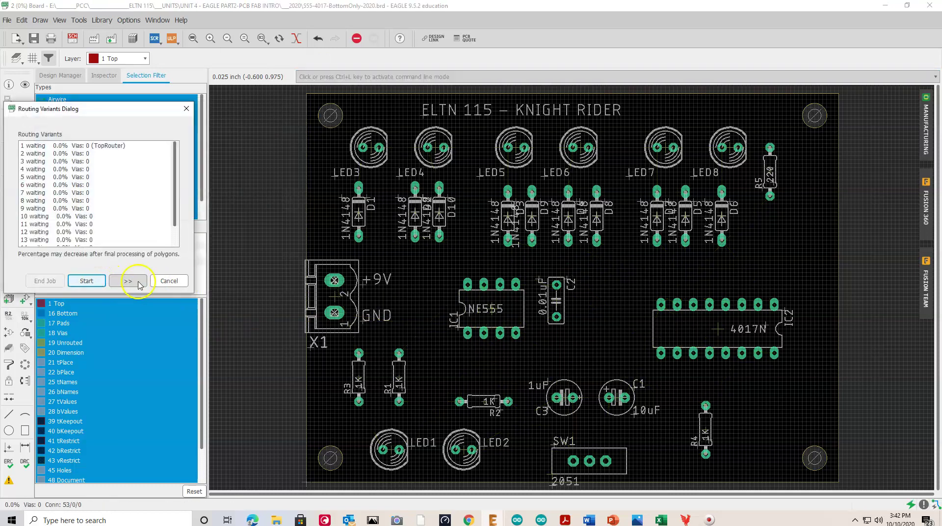
left_click(170, 281)
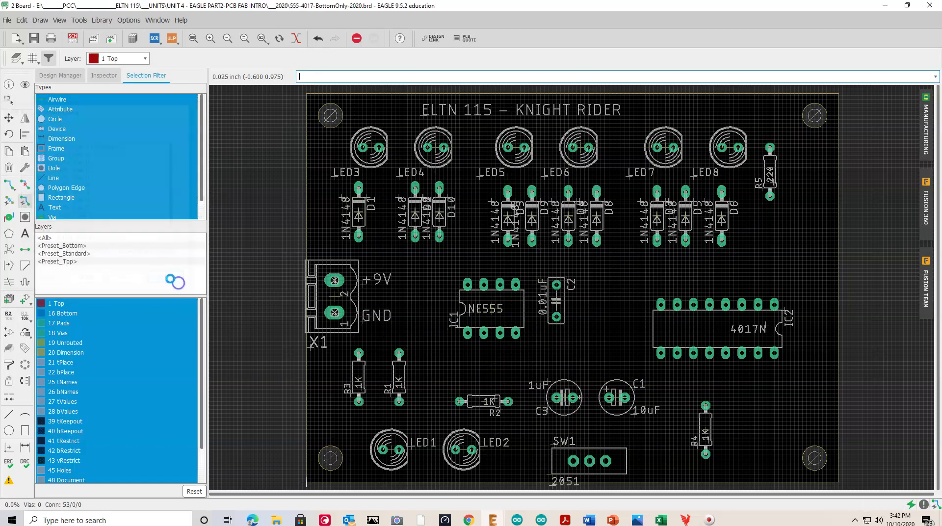
Continue the bottom-only autorouter job despite the warning about a differing board.
left_click(22, 201)
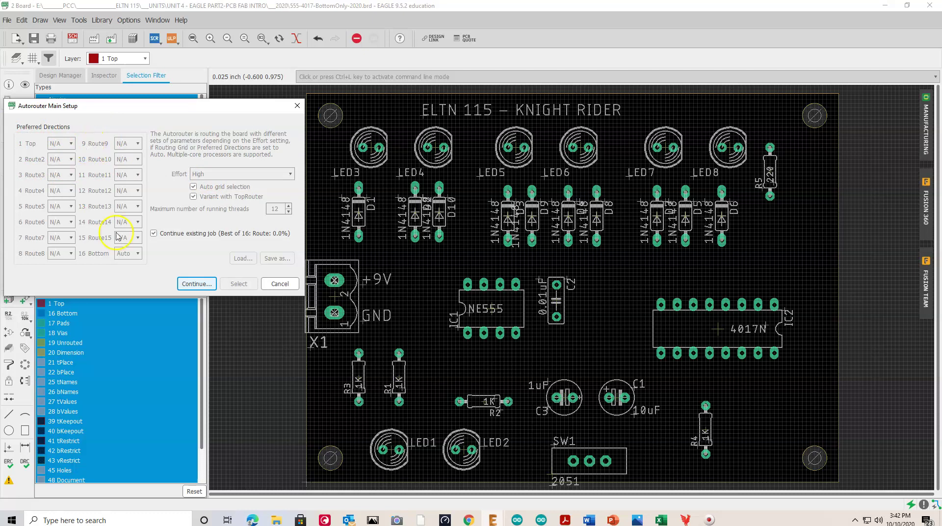
left_click(194, 284)
left_click(152, 321)
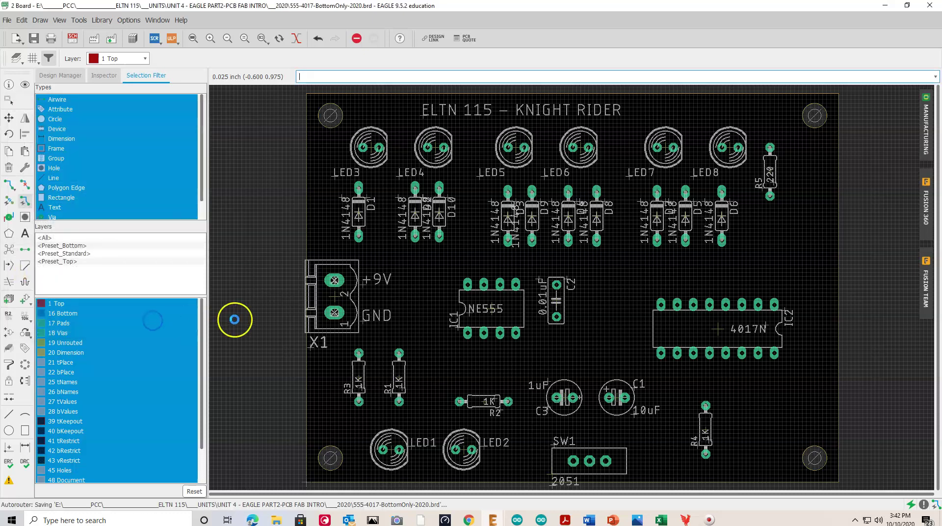
left_click(204, 313)
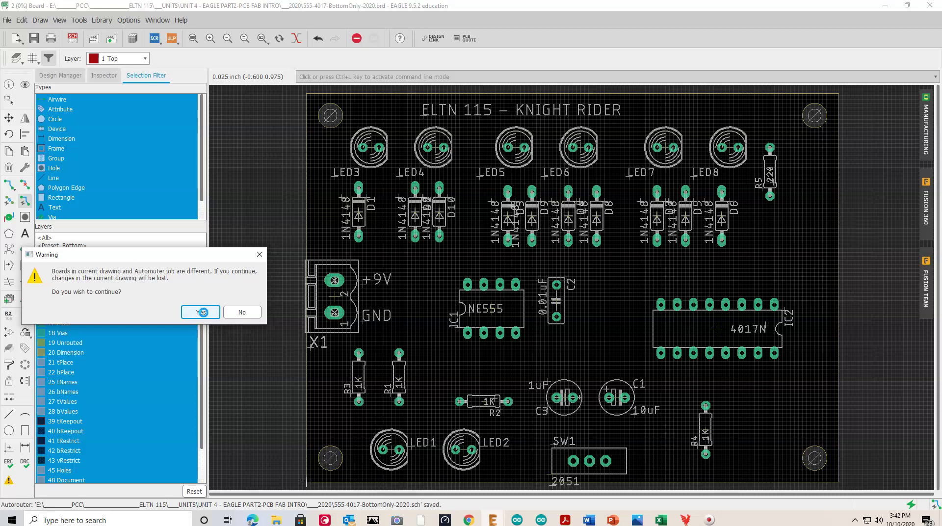
Decline the outdated job, save the board, and rerun the autorouter, accepting the changed-board warning.
left_click(243, 310)
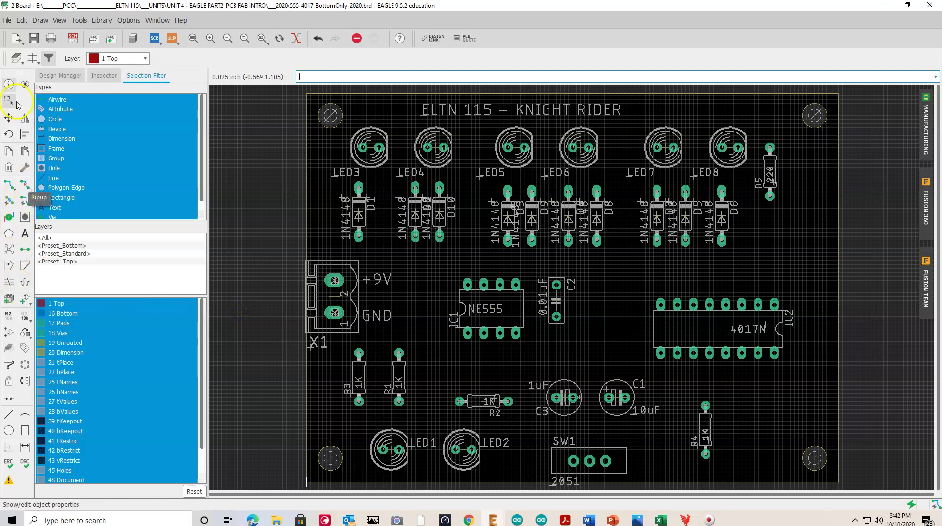
left_click(34, 44)
left_click(24, 201)
left_click(192, 284)
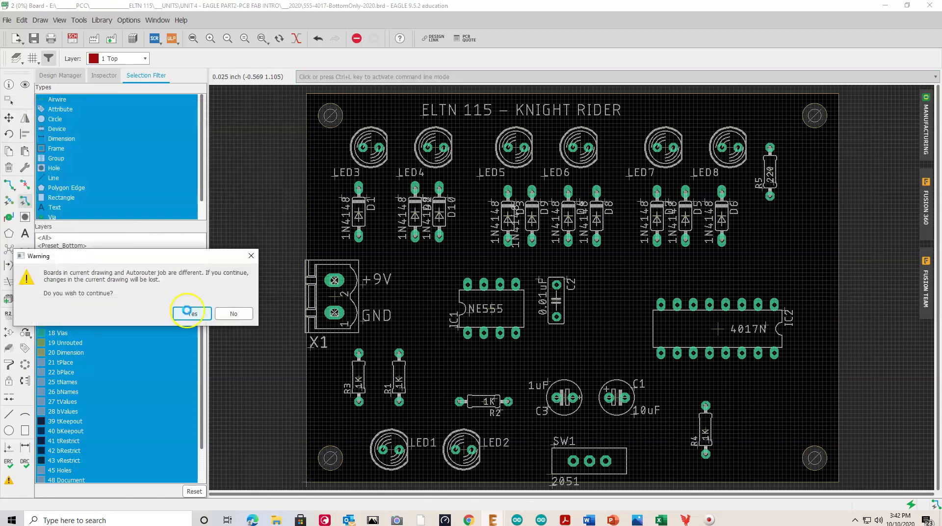
left_click(192, 314)
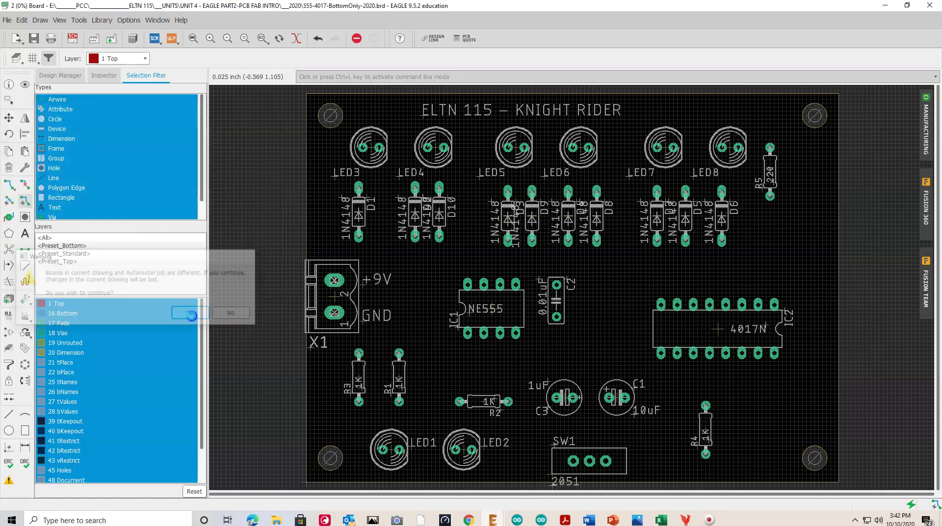
left_click(196, 314)
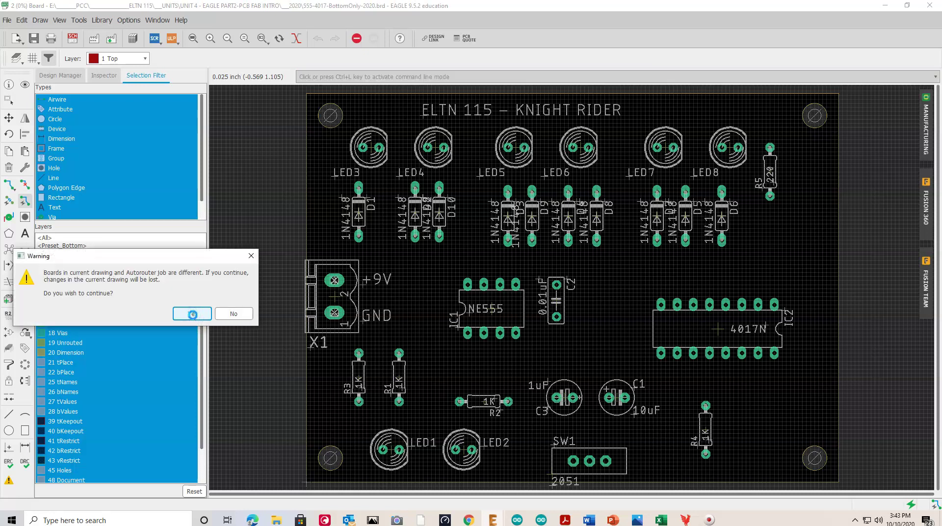
left_click(19, 498)
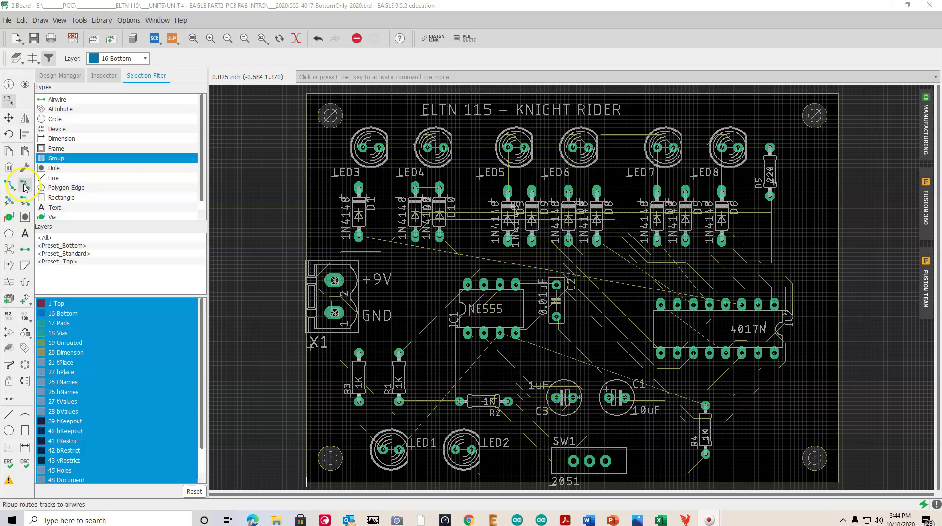
left_click(25, 201)
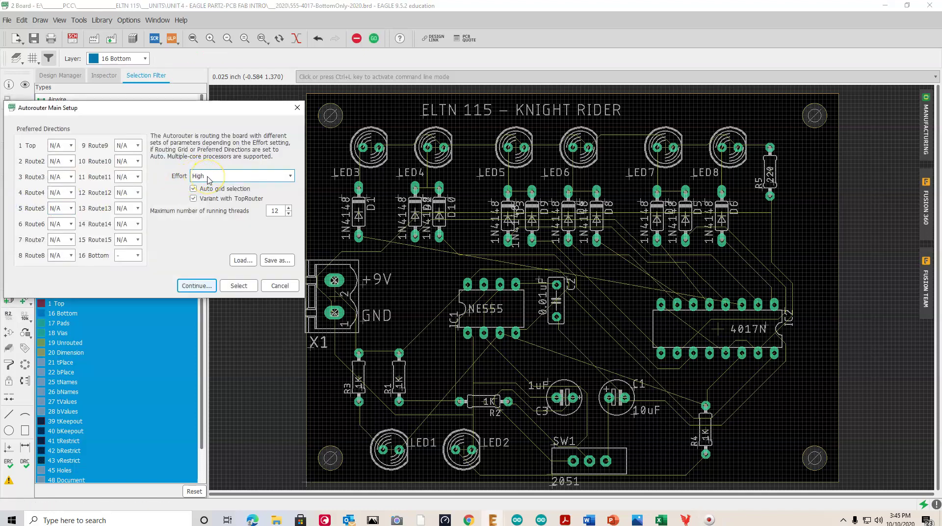
left_click(279, 286)
left_click(319, 76)
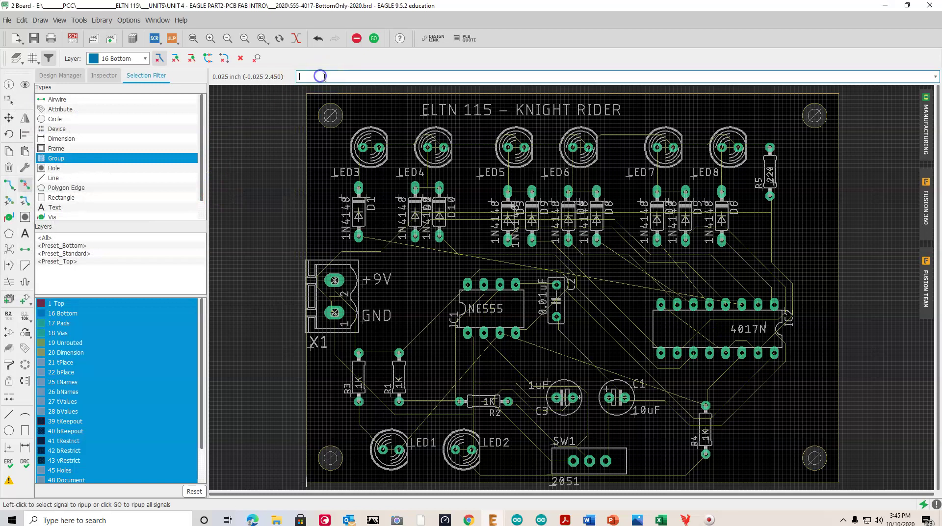
type("class")
key("Return")
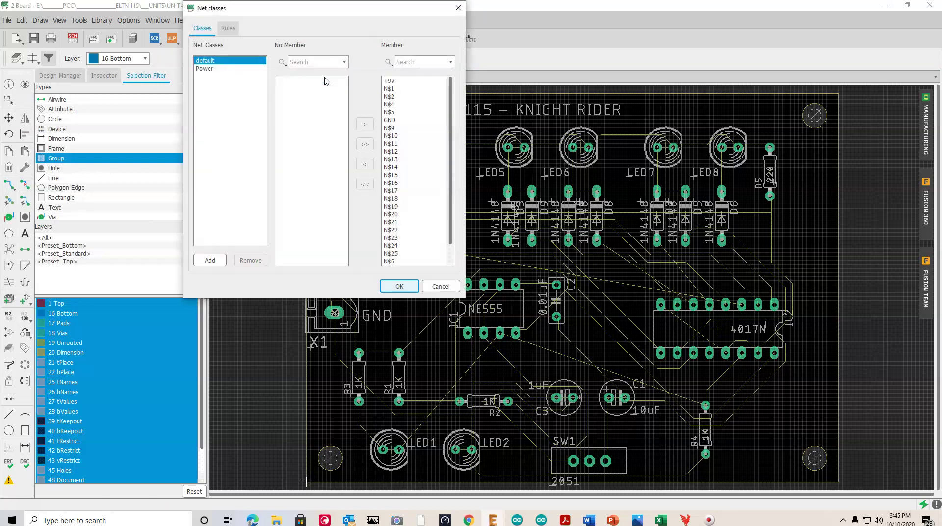
left_click(227, 28)
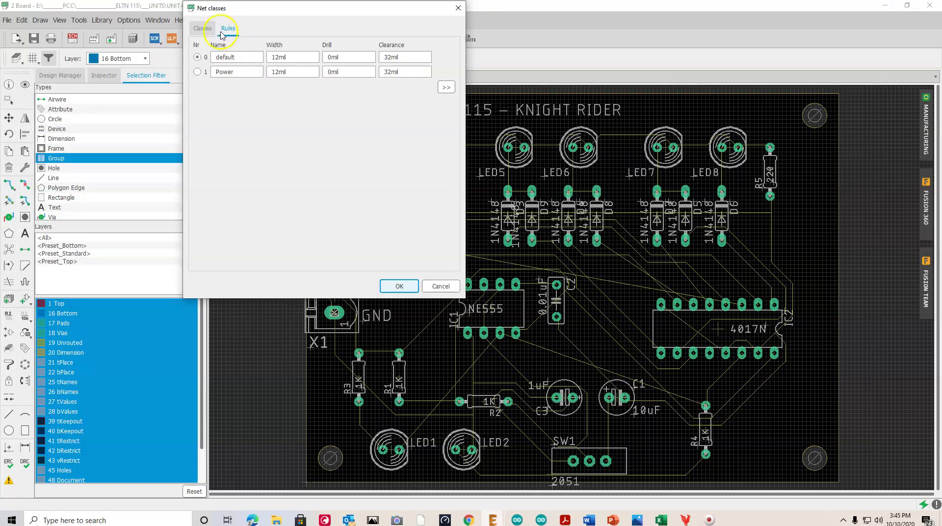
left_click(250, 58)
left_click(279, 59)
left_click(387, 57)
left_click(398, 285)
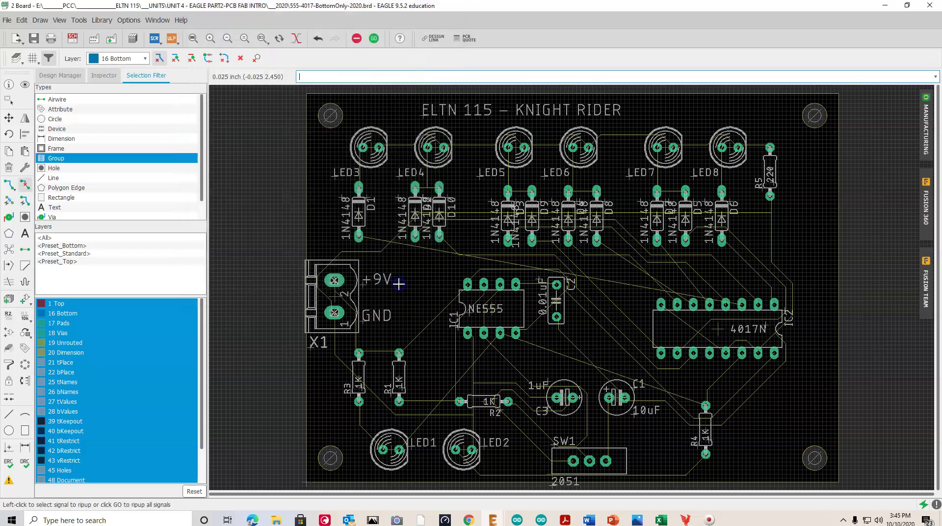
Run four Medium-effort routing variants, the best reaching 94.3% routed with zero vias.
left_click(24, 200)
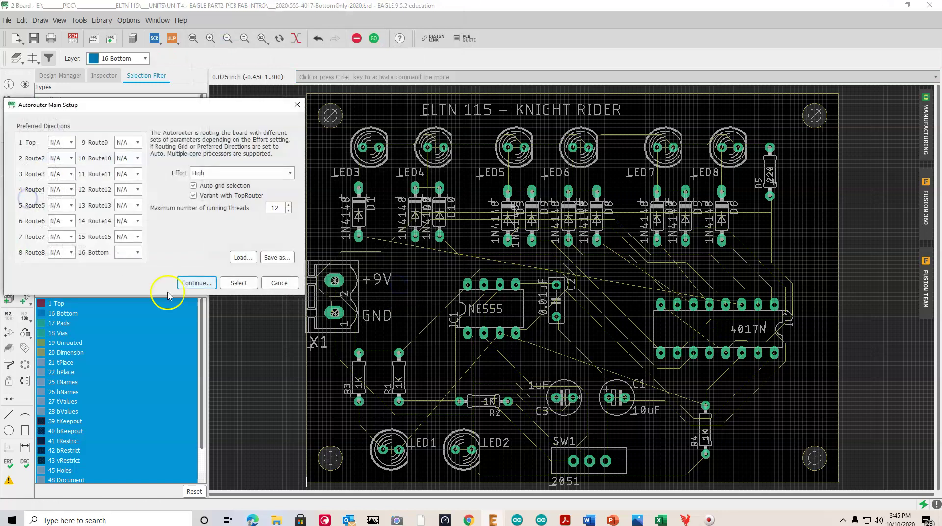
left_click(290, 173)
left_click(214, 187)
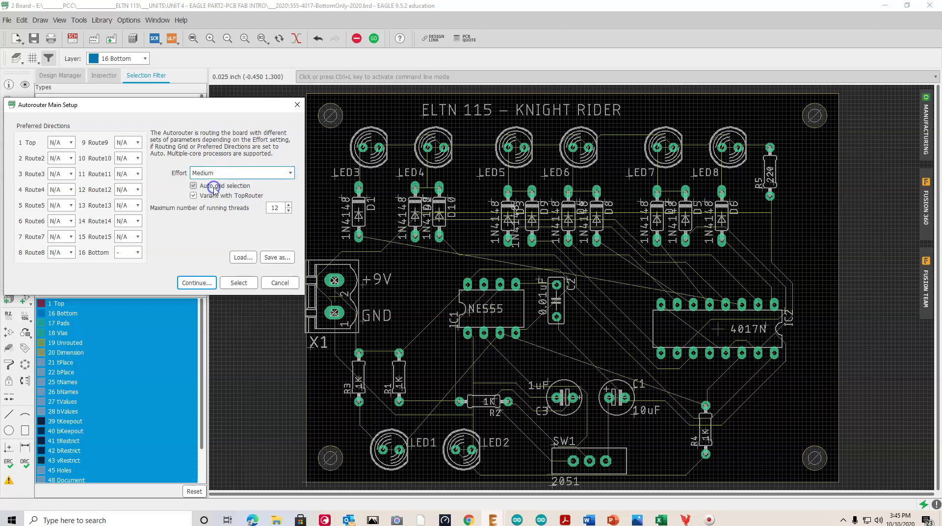
left_click(198, 281)
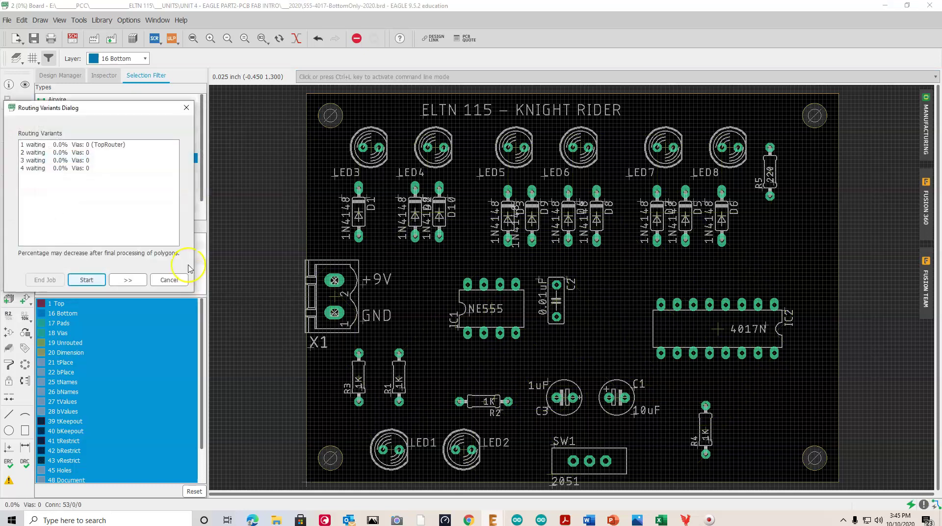
left_click(84, 154)
left_click(97, 280)
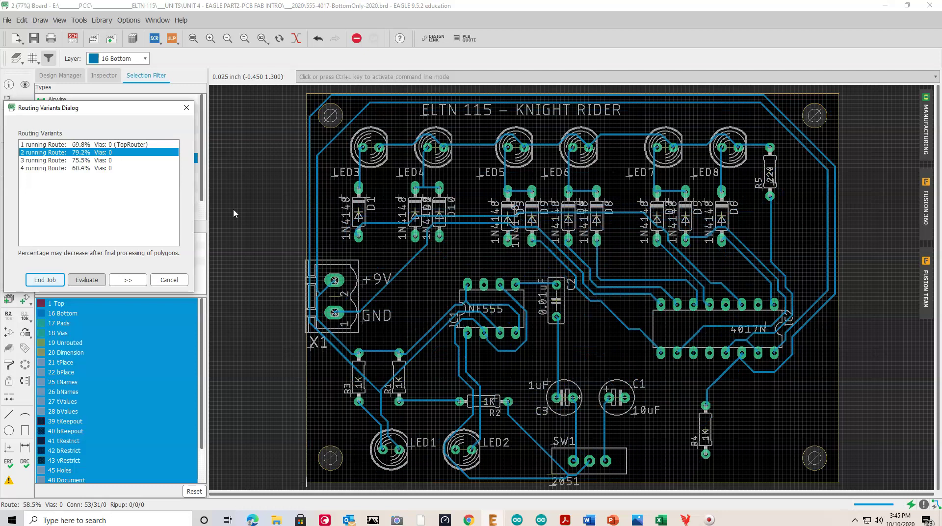
left_click(81, 459)
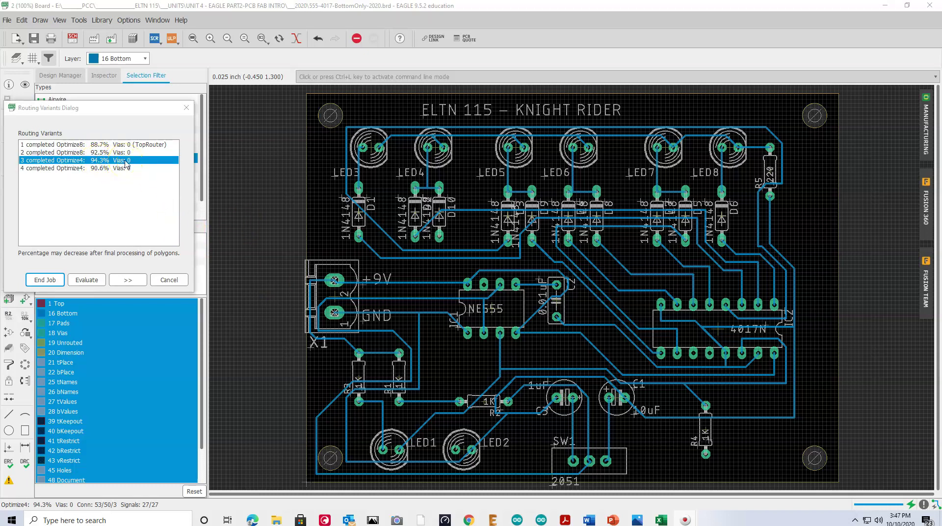
End the routing job, keeping the result, and highlight signals N$2, N$4 and resistor R4.
left_click(46, 279)
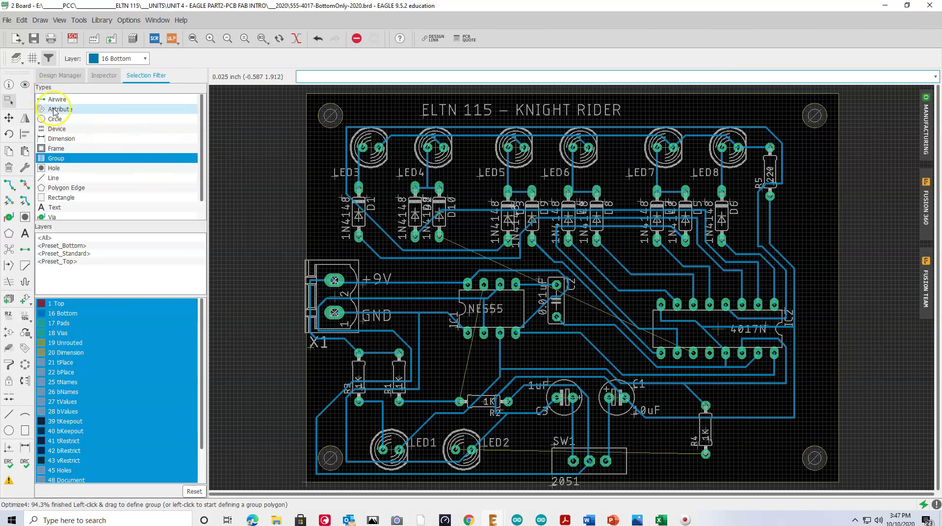
left_click(24, 84)
left_click(698, 393)
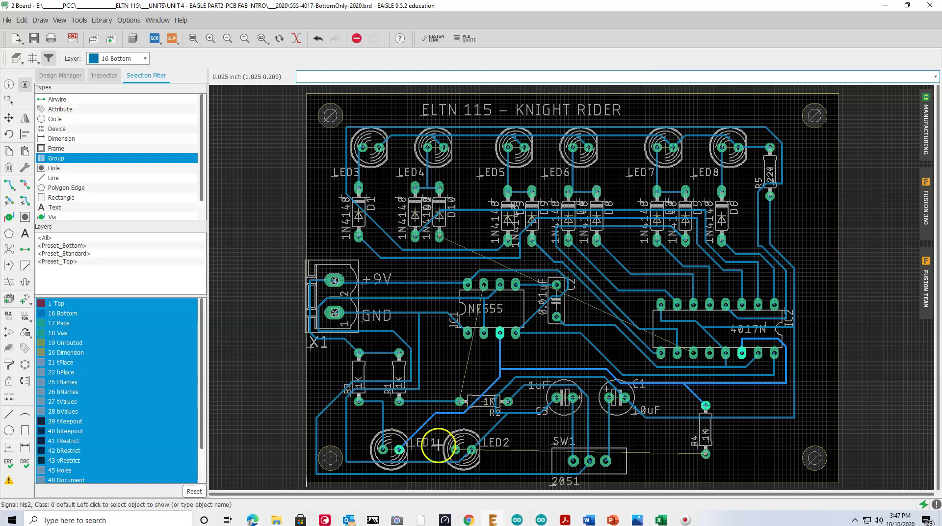
left_click(484, 448)
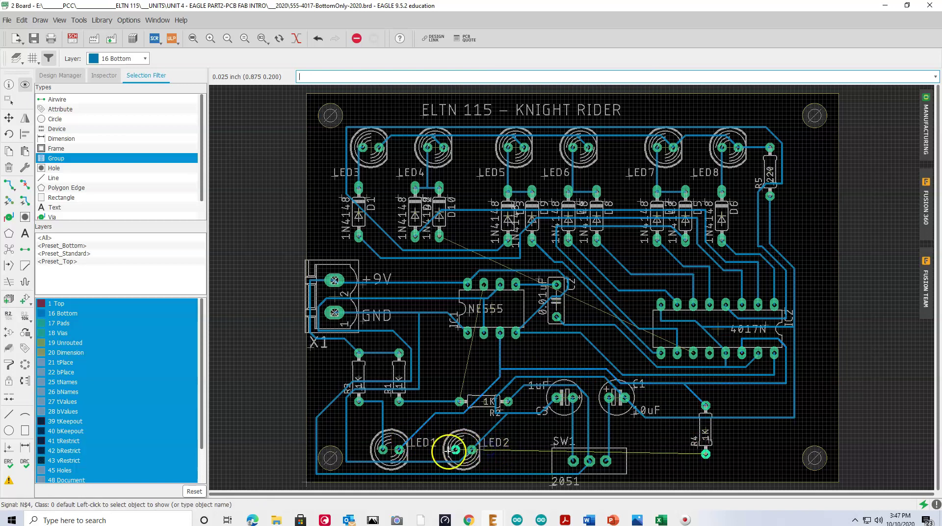
left_click(697, 394)
left_click(703, 431)
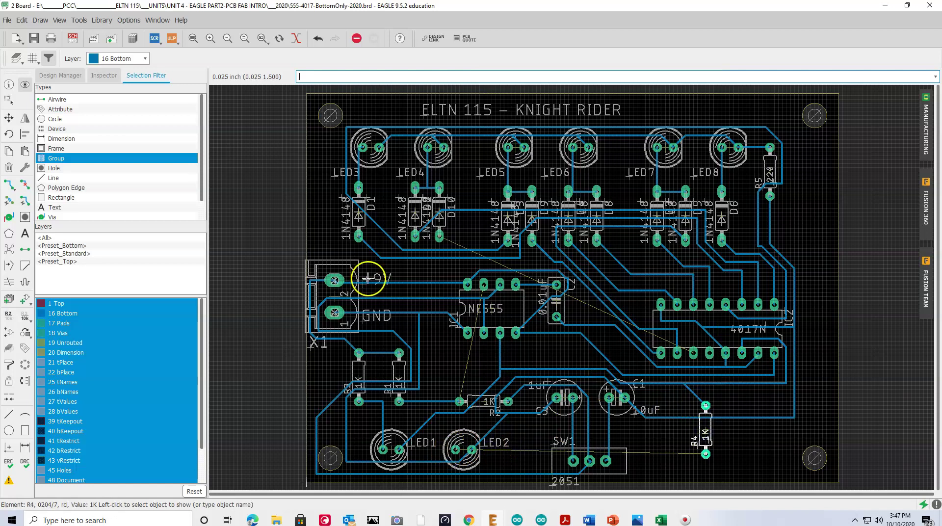
Move the 1K resistor R4 to just left of R2.
left_click(9, 118)
left_click(706, 432)
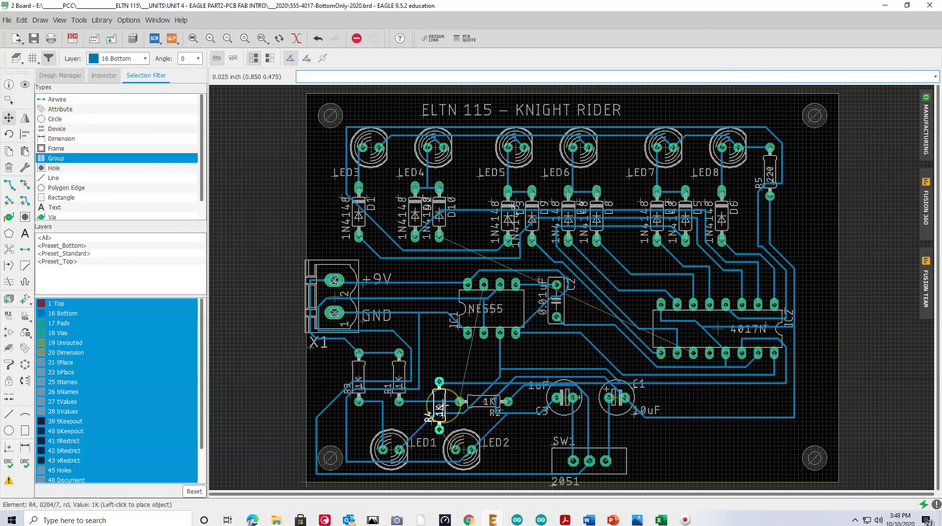
left_click(441, 405)
left_click(443, 404)
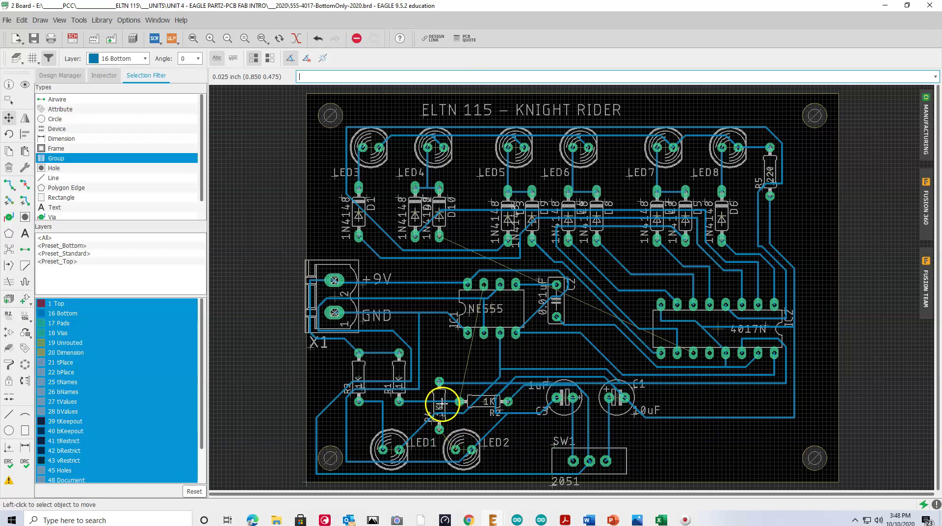
left_click(439, 405)
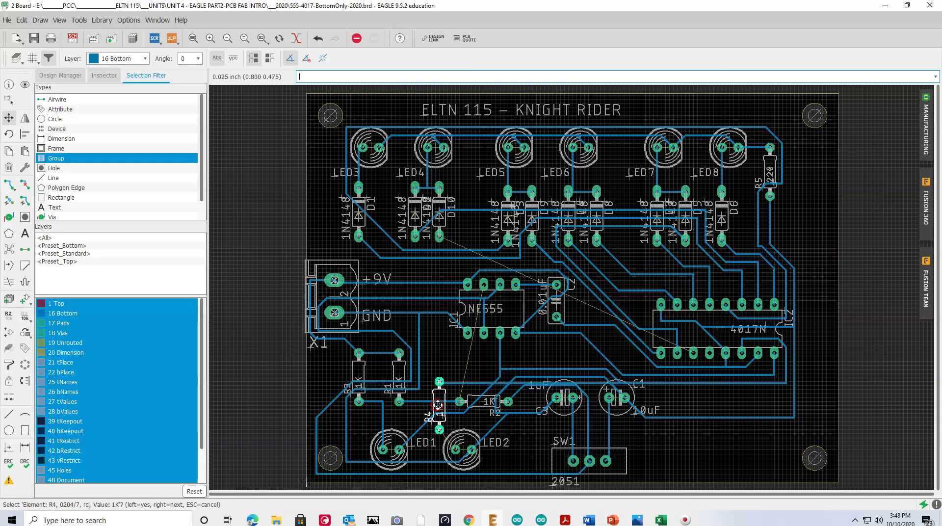
left_click(438, 405)
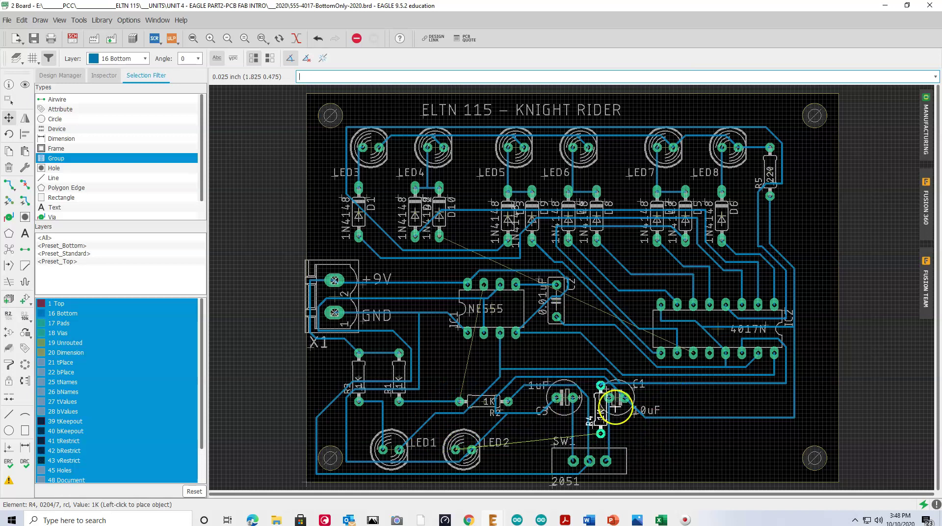
Rip up all the autorouted signals on the board.
key("Escape")
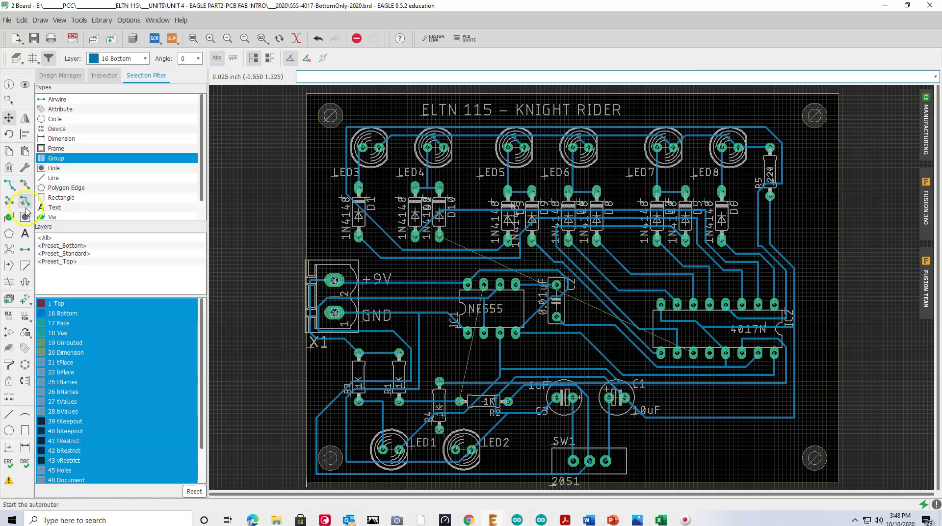
left_click(24, 184)
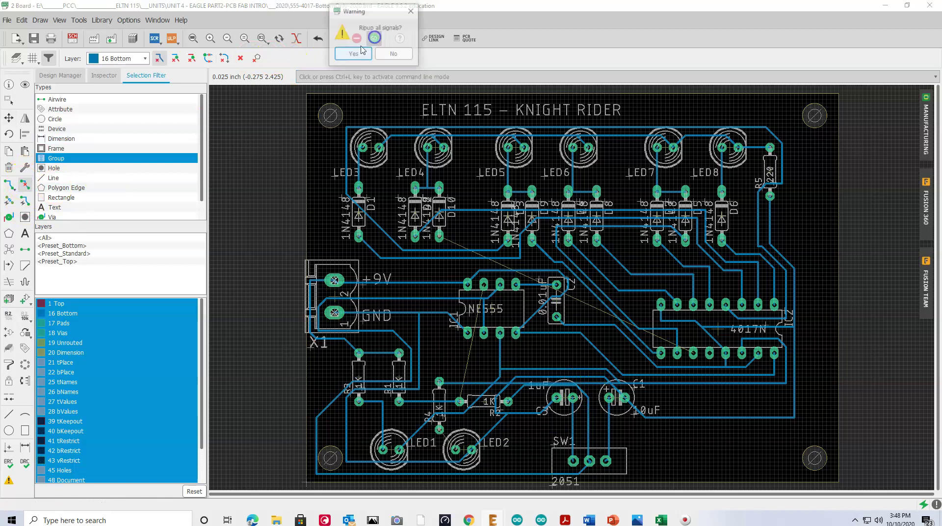
left_click(353, 53)
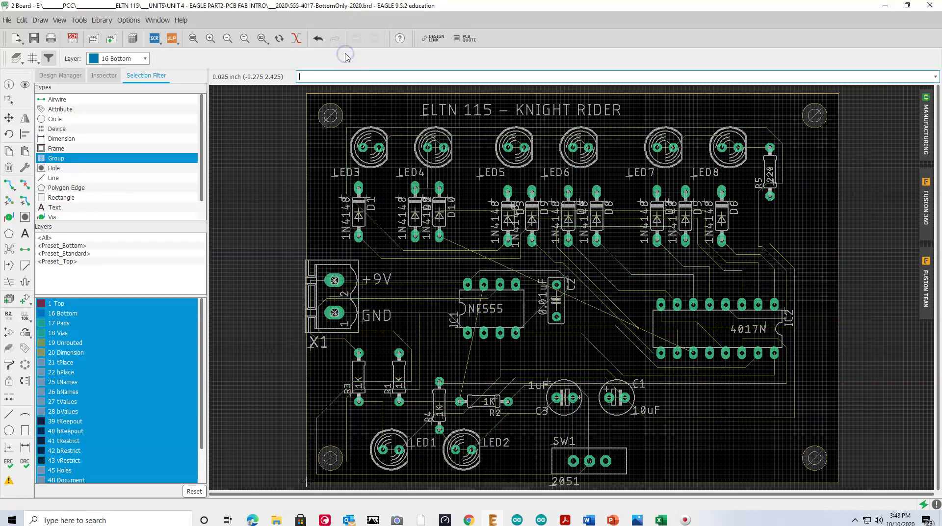
Recalculate the 53 airwires and set R4 down left of R2.
left_click(10, 119)
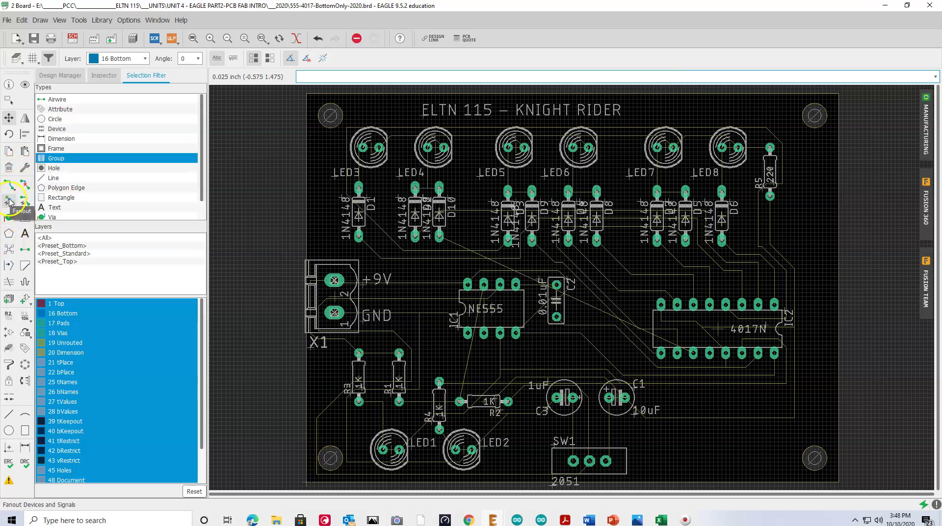
left_click(10, 250)
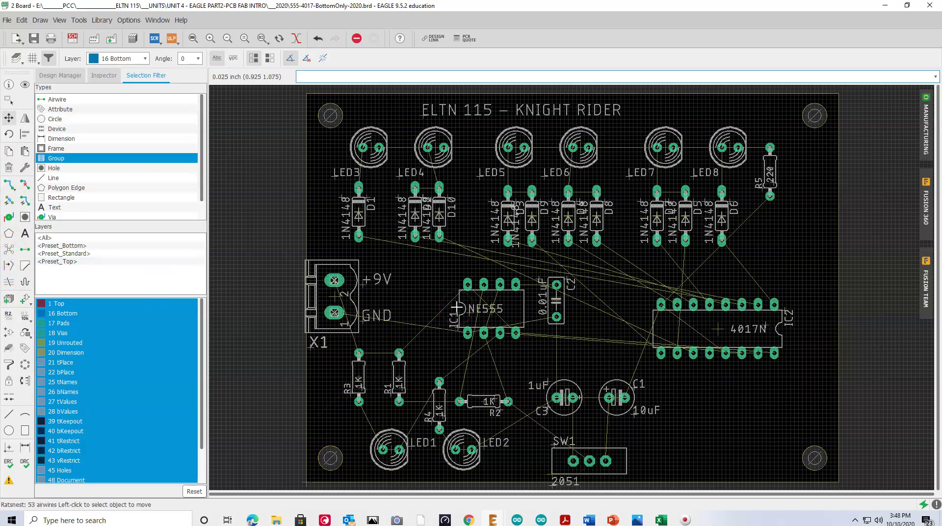
left_click(9, 117)
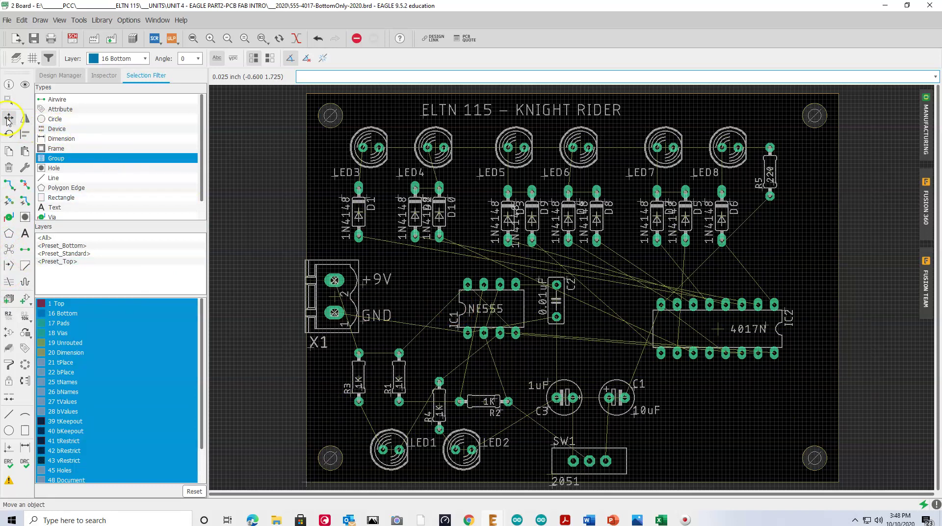
mouse_move(437, 407)
left_mouse_down()
mouse_move(746, 410)
mouse_move(615, 411)
mouse_move(422, 393)
mouse_move(433, 401)
left_mouse_up()
left_click(434, 401)
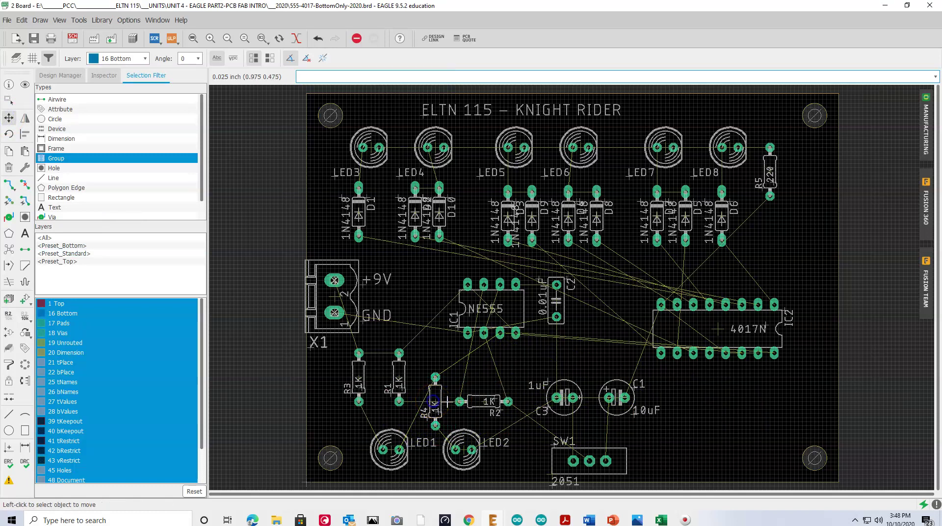
Stand R1 and R2 upright beside the NE555, and R3 and R4 above LED1–LED2.
left_click(483, 401)
right_click(439, 325)
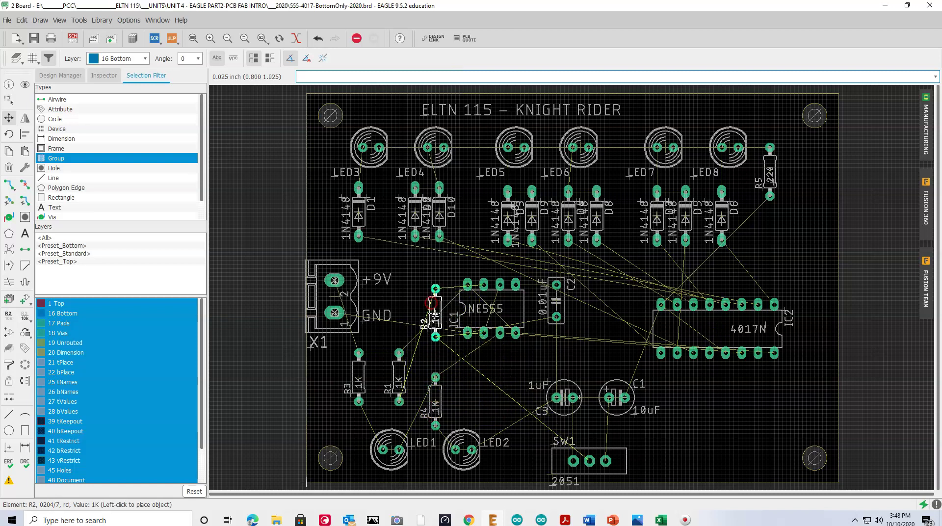
left_click(435, 317)
left_click(400, 378)
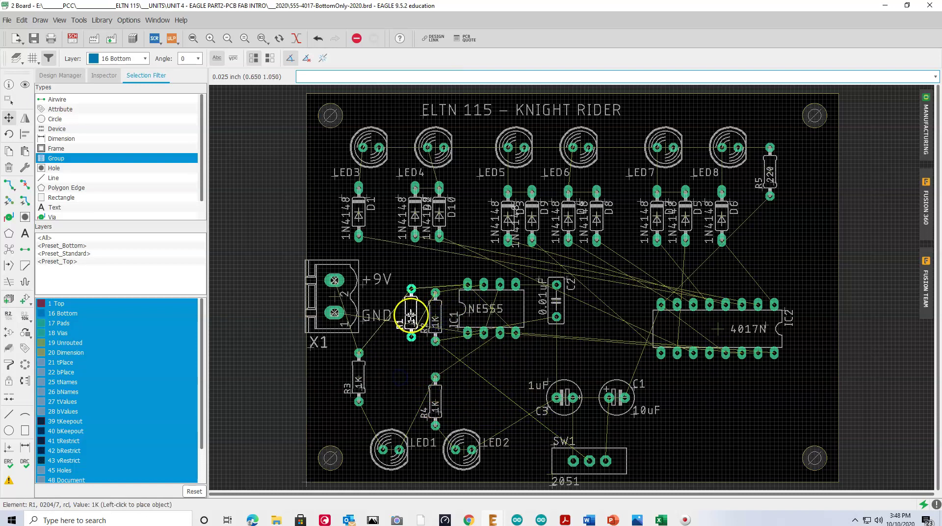
left_click(407, 314)
left_click(357, 379)
left_click(373, 378)
left_click(432, 317)
left_click(435, 317)
left_click(436, 392)
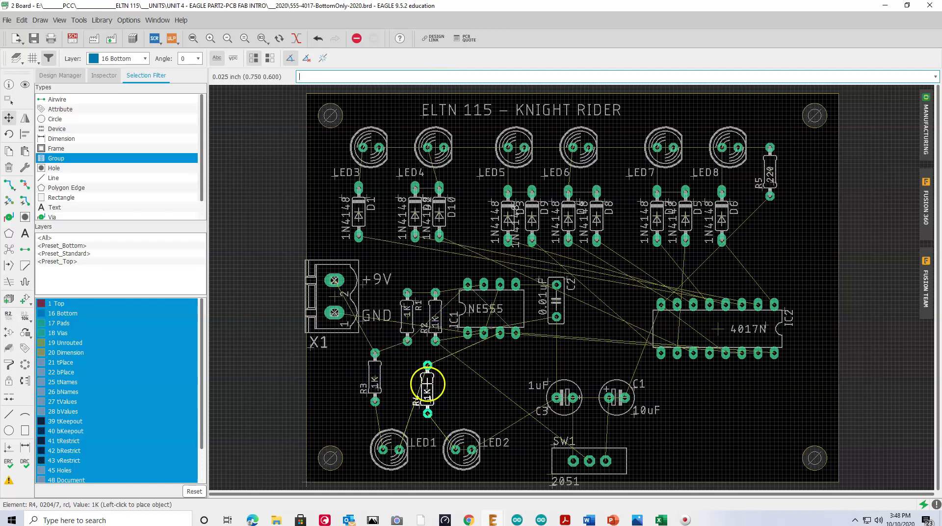
left_click(427, 385)
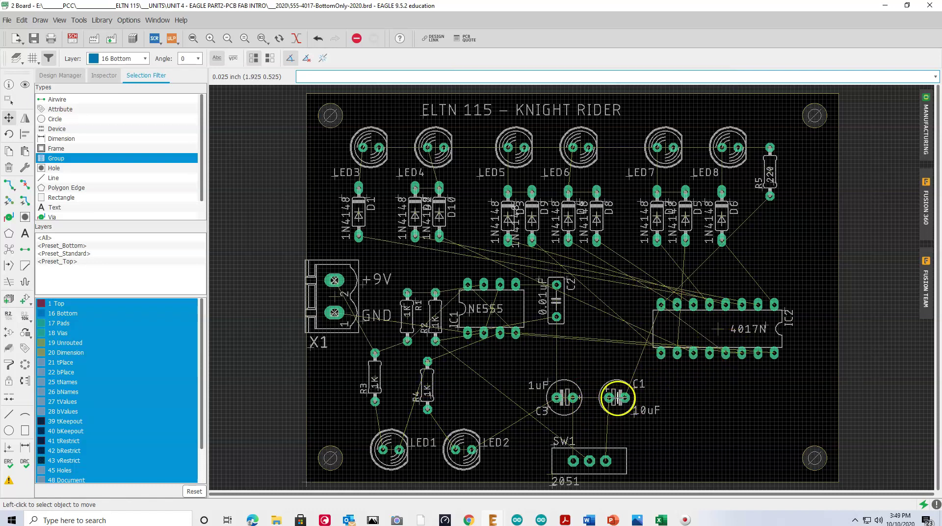
Line C1, C3 and SW1 along the bottom edge and recalculate the airwires.
left_click_drag(616, 397, 725, 437)
left_click_drag(540, 411, 665, 437)
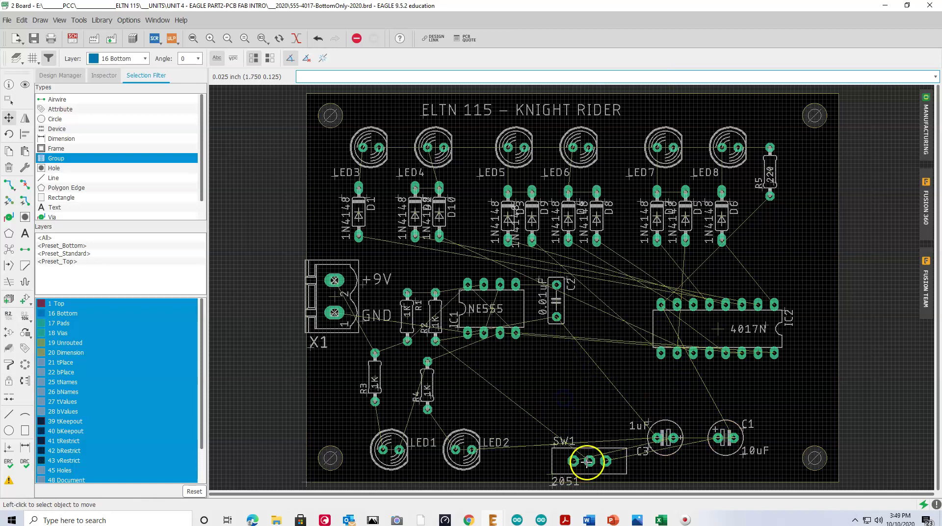
left_click_drag(576, 460, 538, 462)
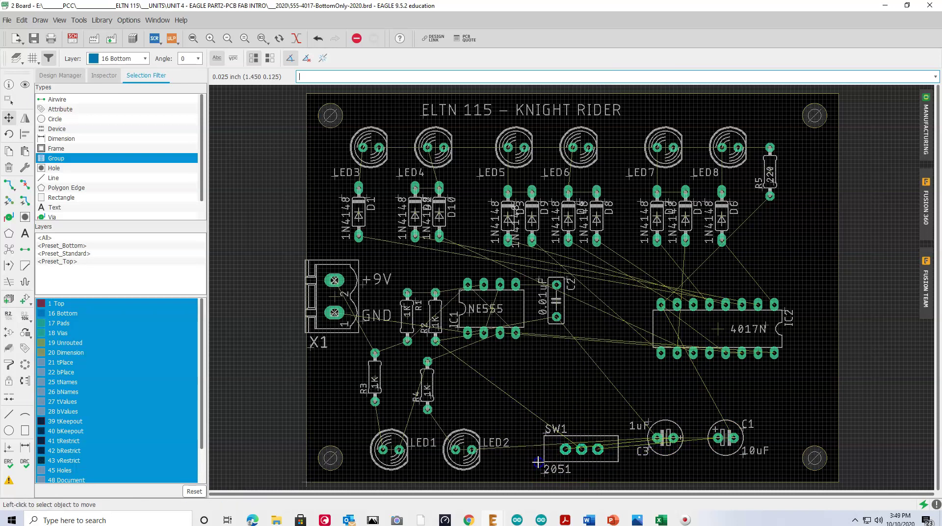
left_click(9, 254)
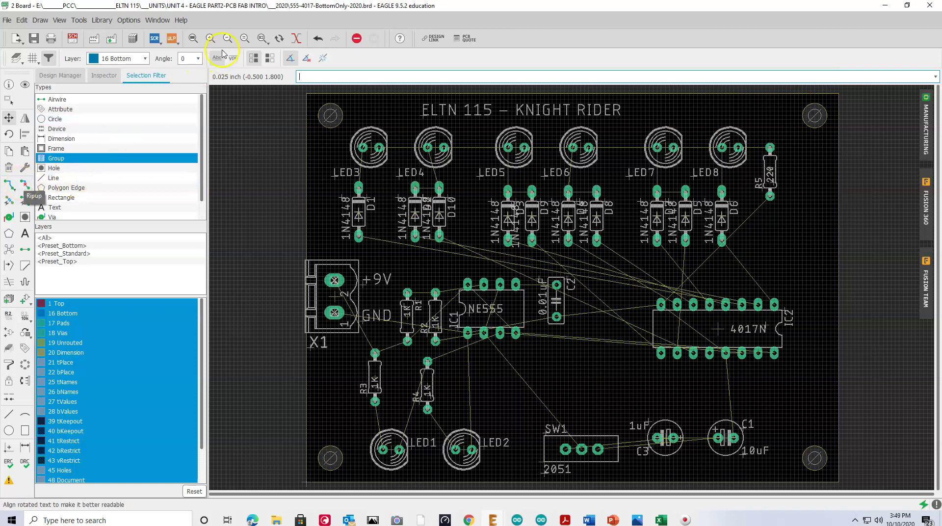
left_click(193, 38)
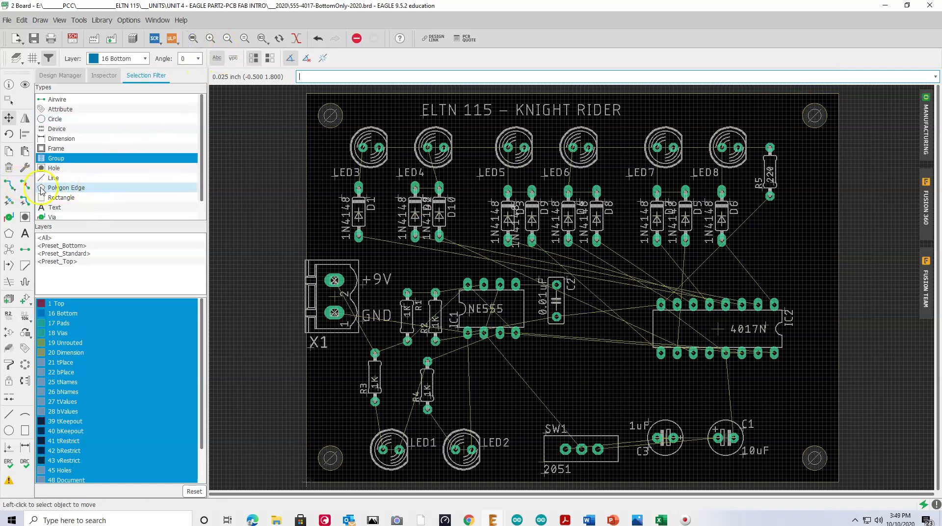
left_click(25, 200)
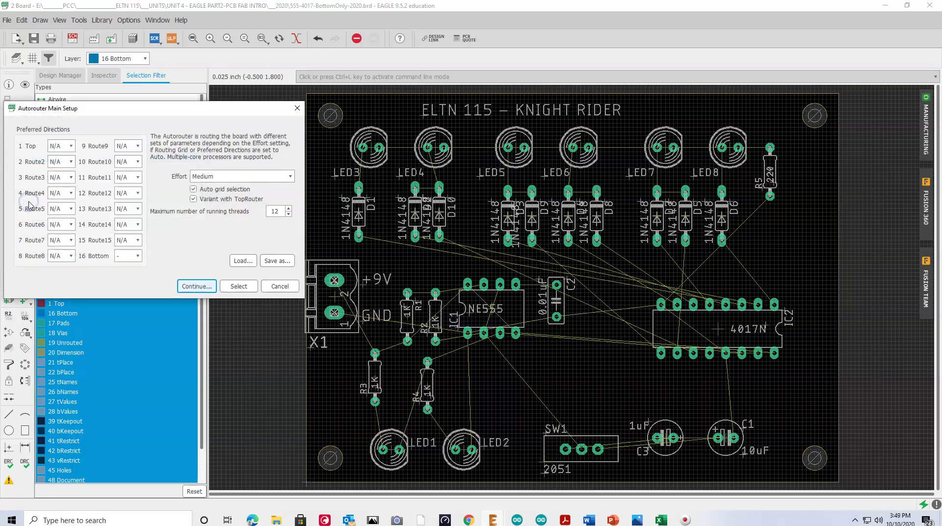
left_click(199, 285)
left_click(86, 283)
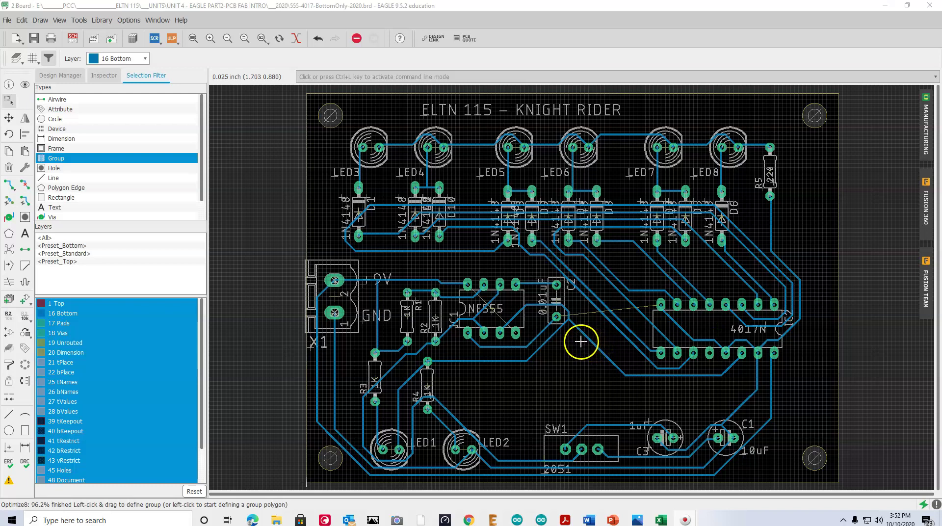
scroll(582, 331, "up", 2)
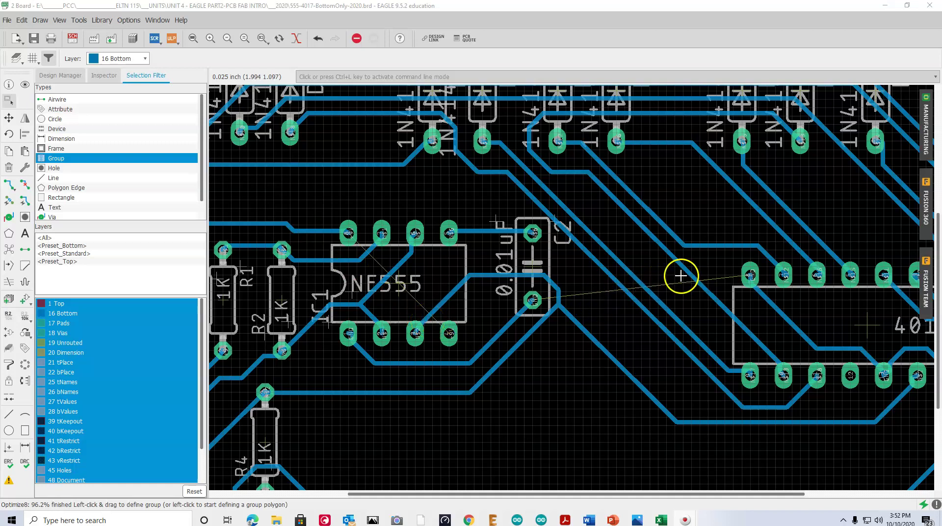
scroll(511, 311, "down", 2)
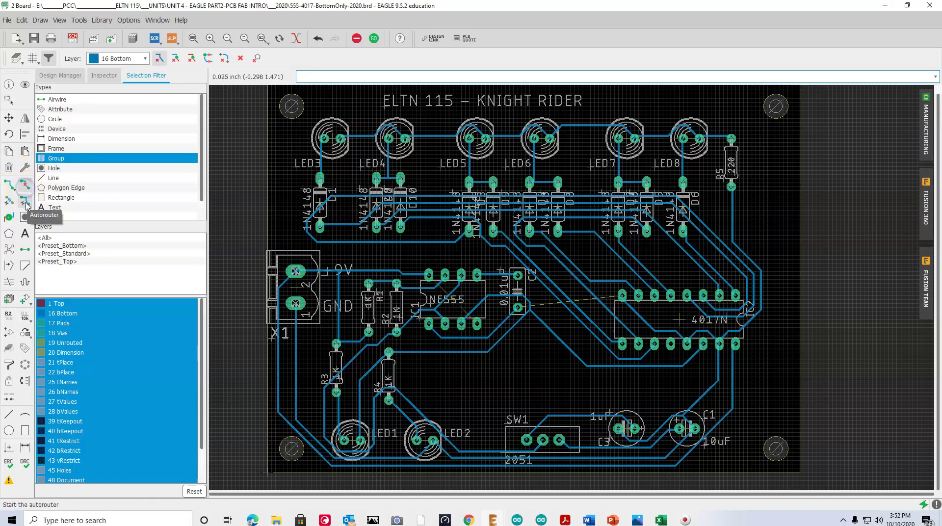
Rip up all routed traces on the board.
left_click(25, 201)
left_click(209, 286)
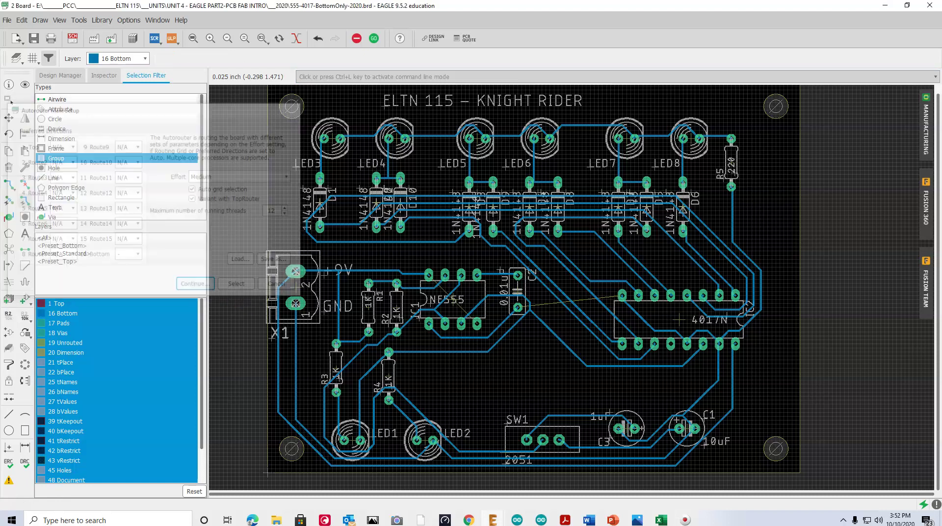
left_click(25, 185)
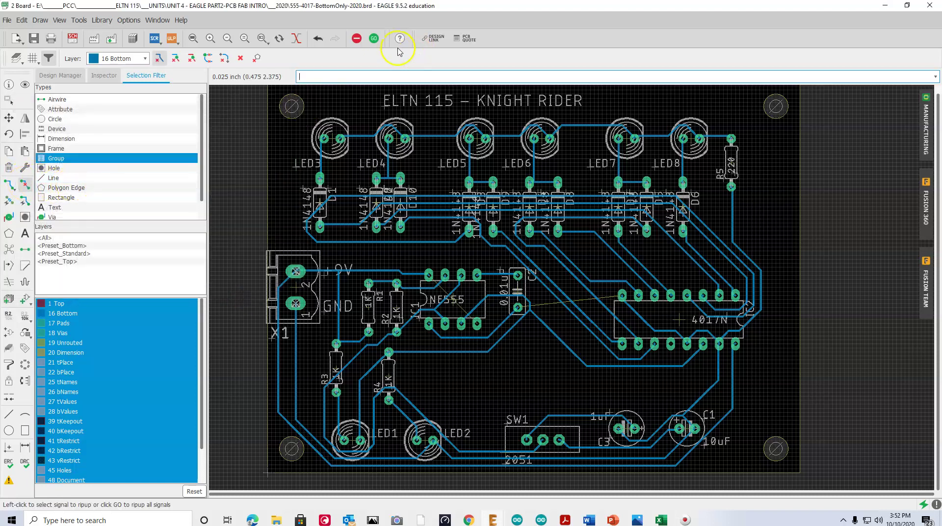
left_click(374, 38)
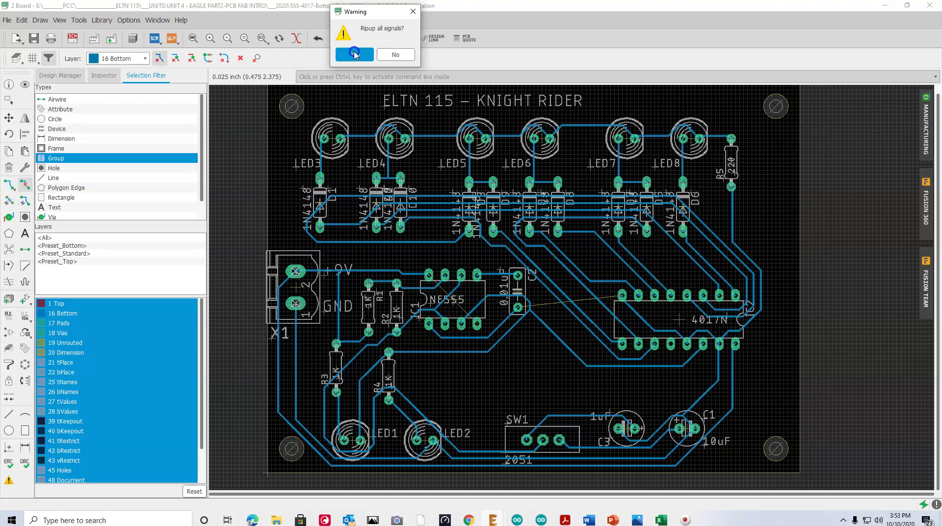
left_click(354, 54)
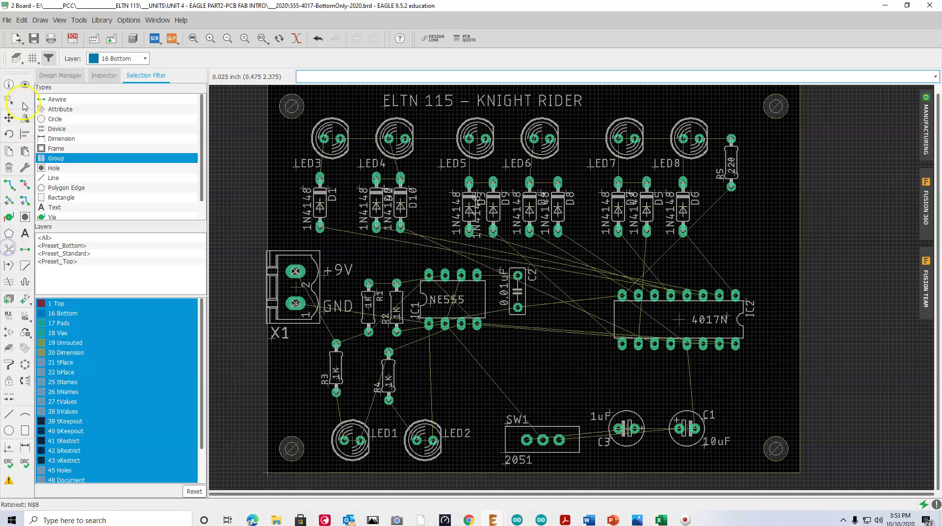
Rotate C2 horizontal between the NE555 and IC2, and shift IC2 lower and left.
left_click(9, 118)
left_click(507, 300)
right_click(584, 273)
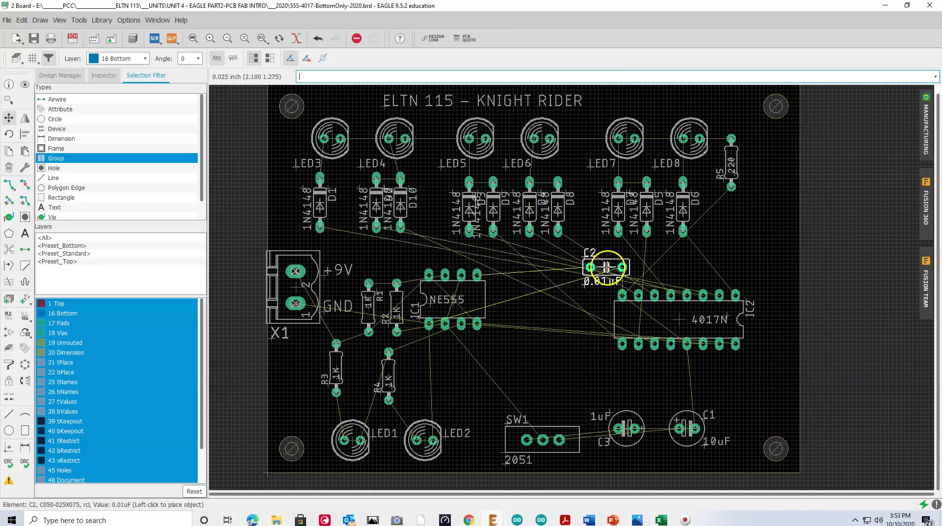
left_click(606, 266)
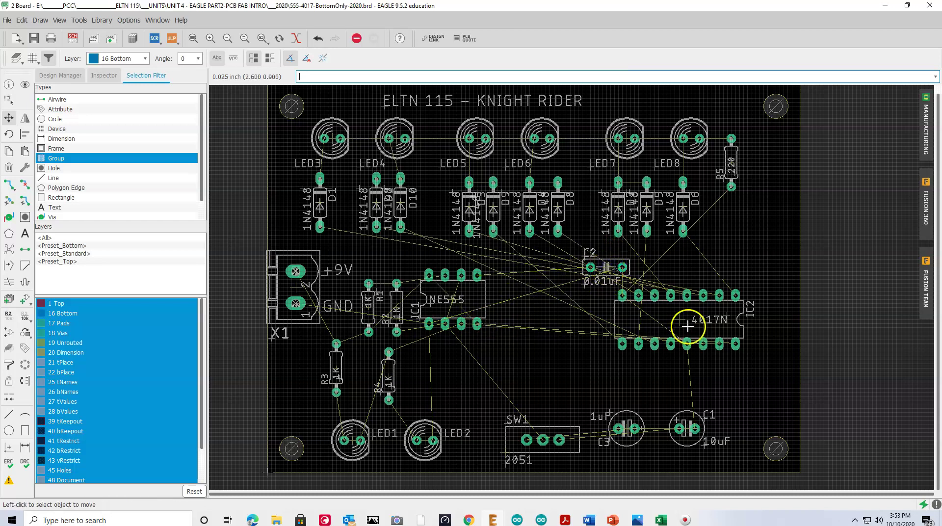
left_click(682, 321)
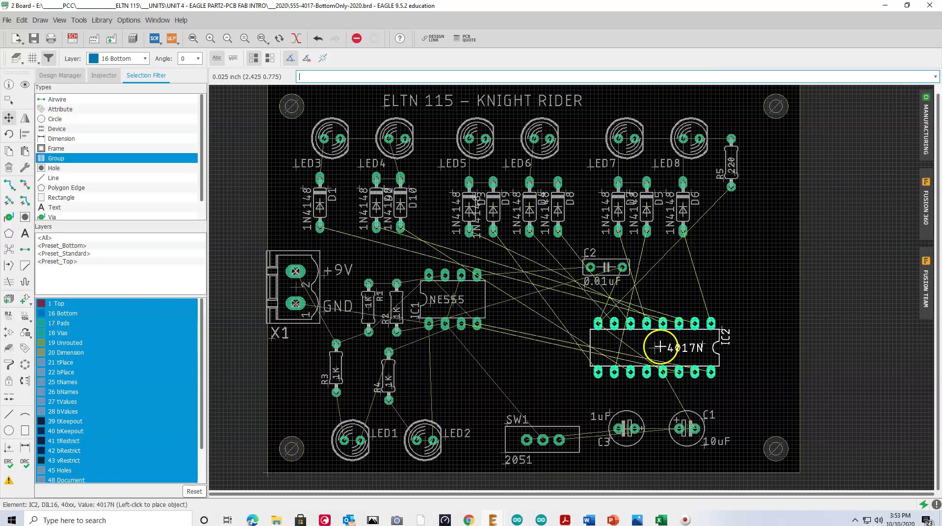
left_click(657, 344)
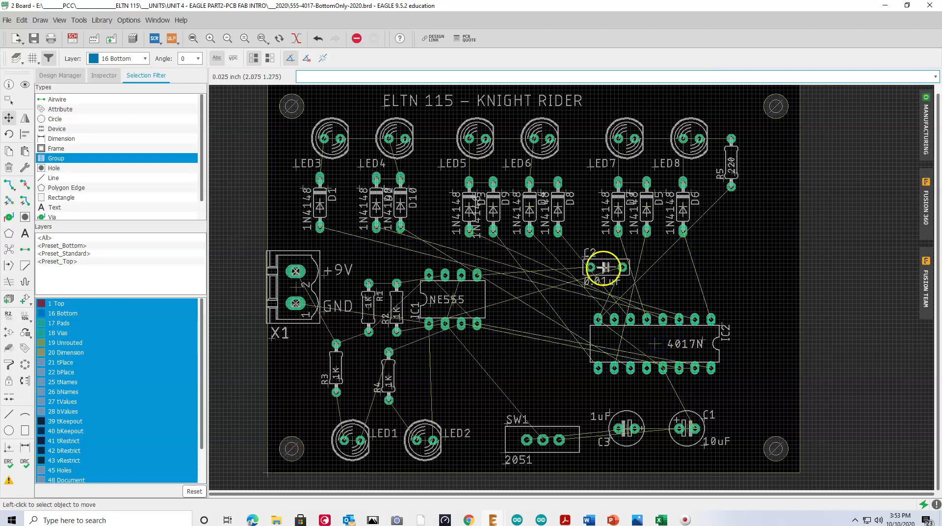
left_click(600, 269)
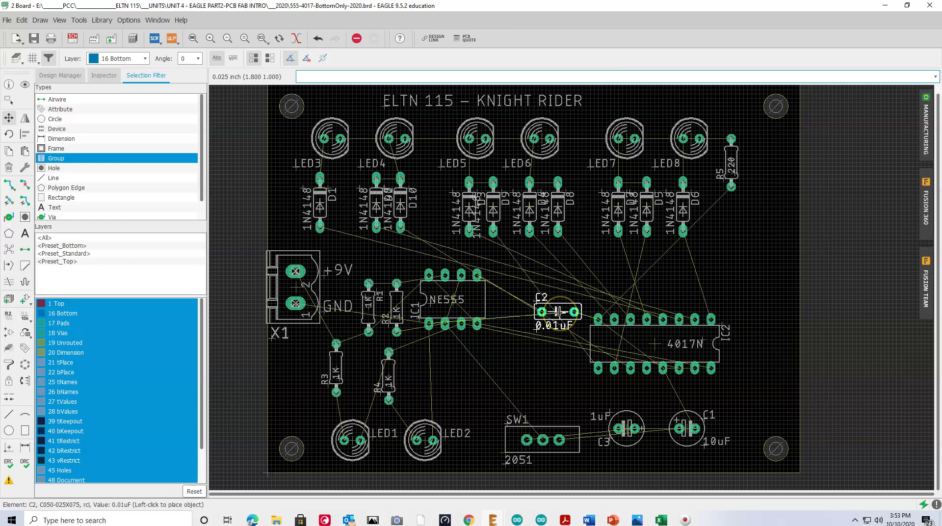
left_click(558, 312)
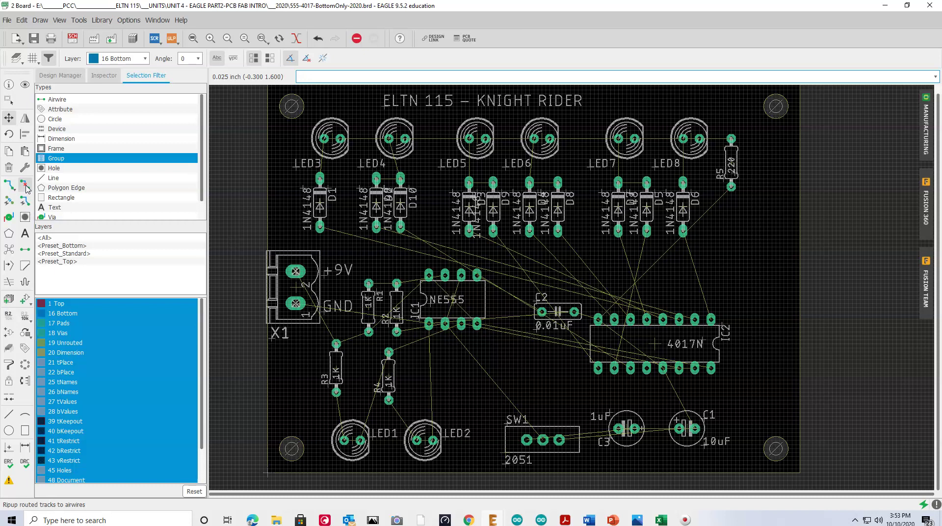
Autoroute the rearranged board on the bottom layer only to 100%, leaving no airwires.
left_click(32, 501)
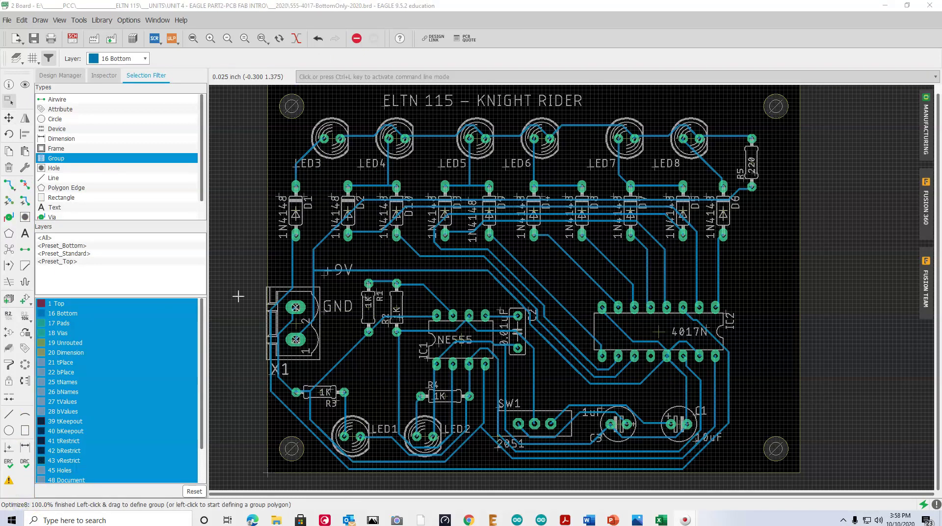
left_click_drag(373, 255, 420, 234)
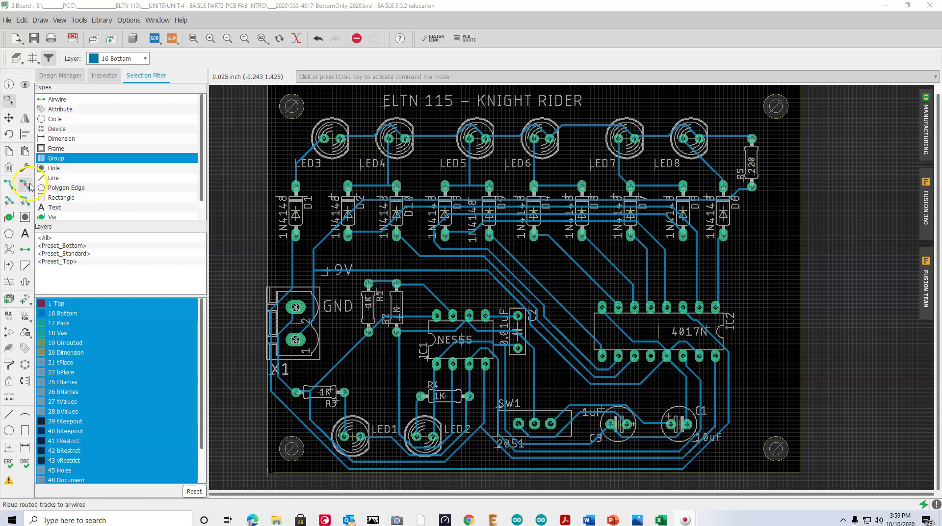
left_click(27, 200)
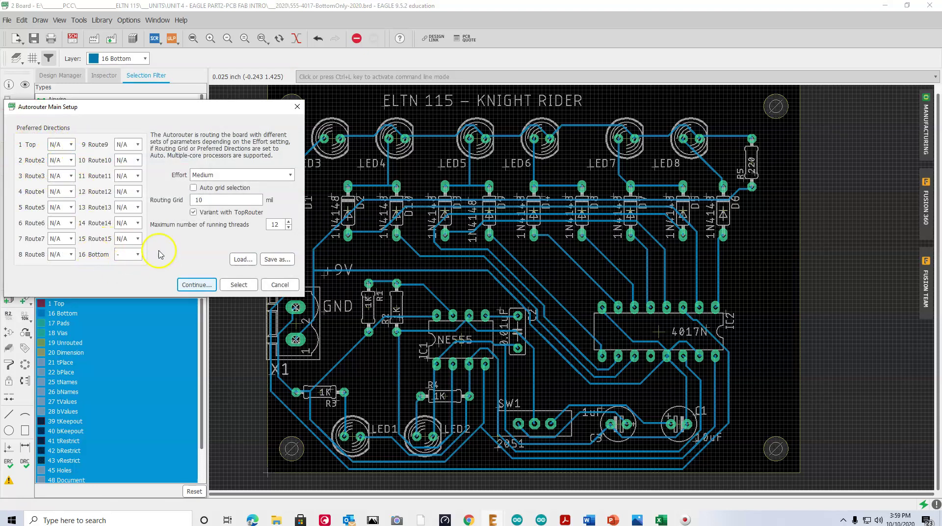
left_click(139, 254)
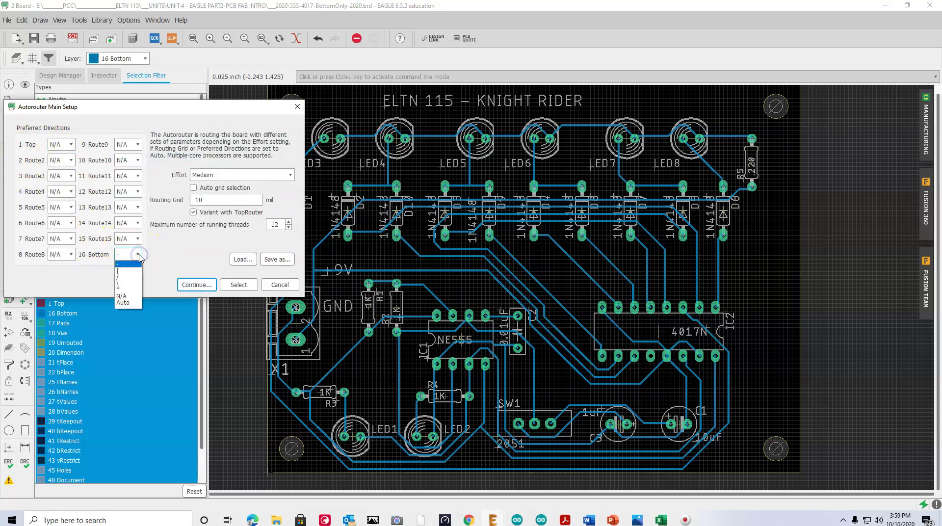
left_click(129, 304)
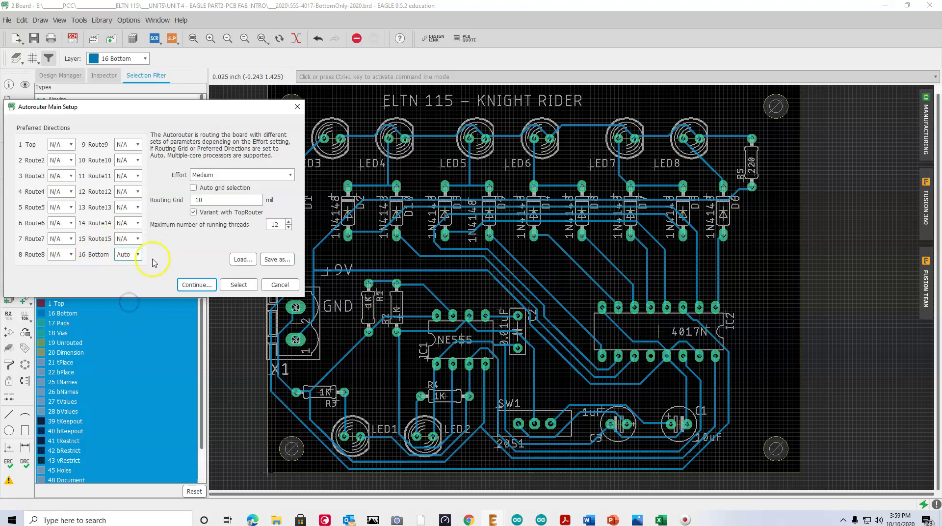
left_click(279, 284)
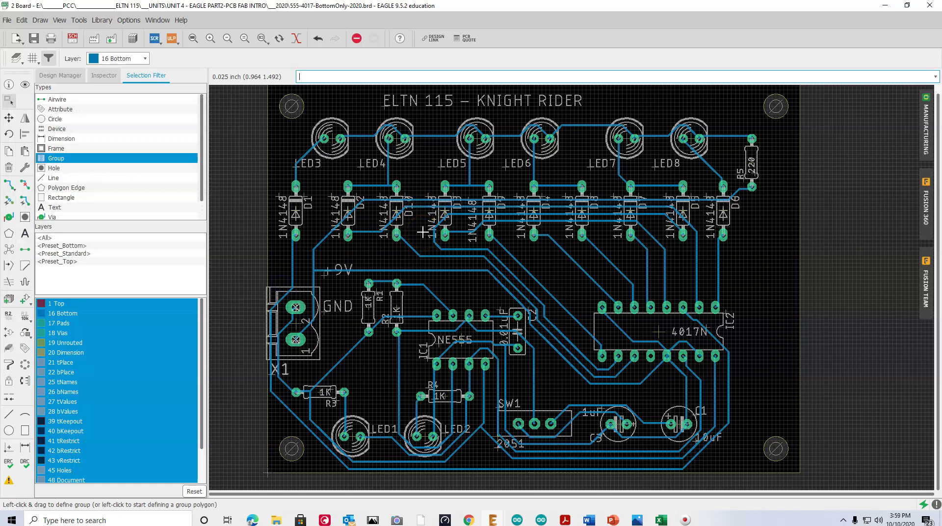
Adjust a trace near D1/D2, then move GND beside X1's lower pad and +9V beside its upper pad.
left_click_drag(422, 232, 381, 252)
left_click(9, 118)
left_click(323, 320)
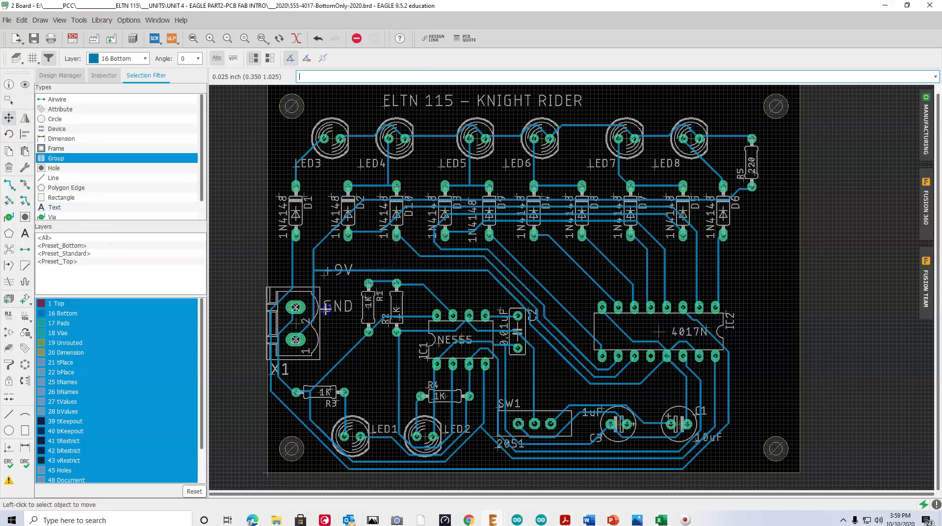
left_click(325, 341)
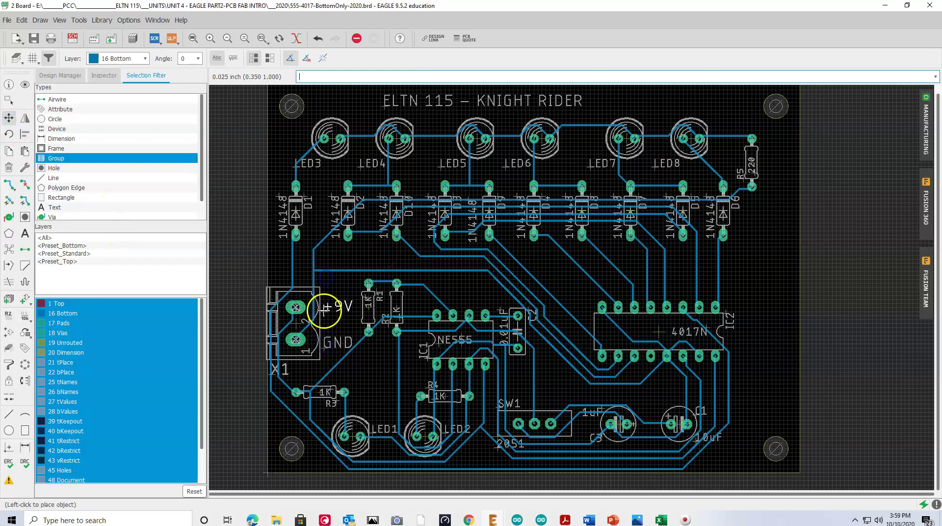
left_click(326, 308)
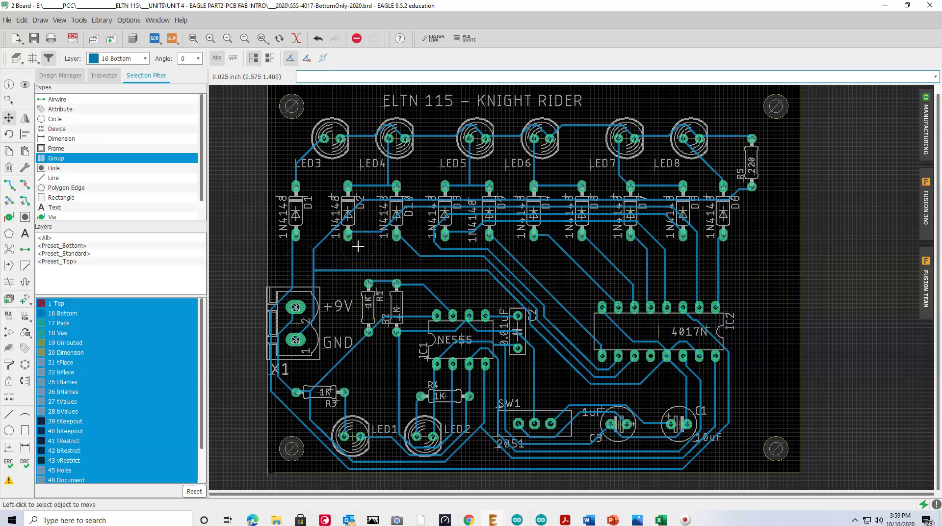
left_click(72, 38)
left_click(9, 447)
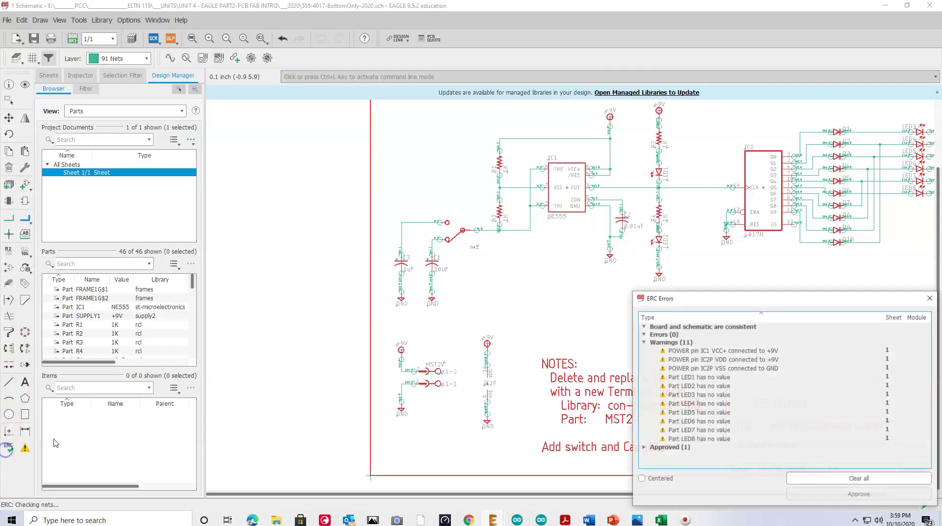
left_click_drag(694, 298, 481, 275)
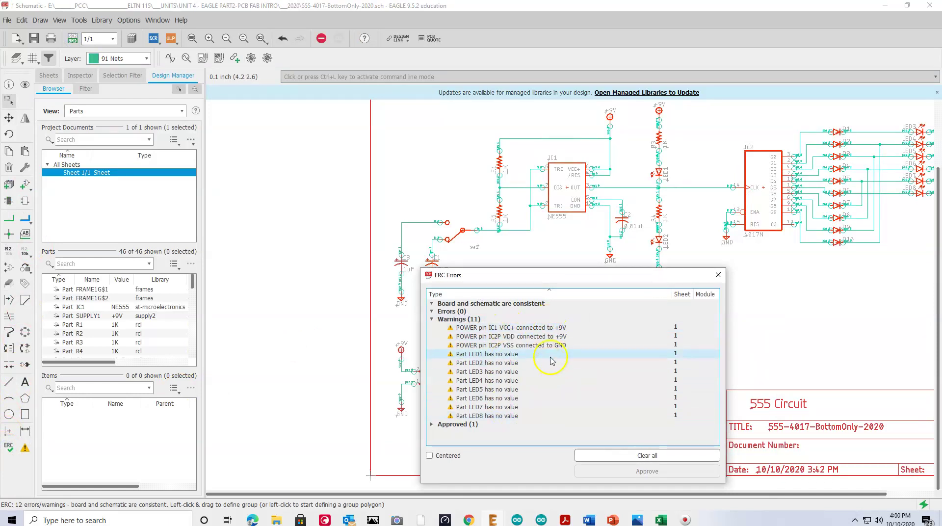
left_click(718, 275)
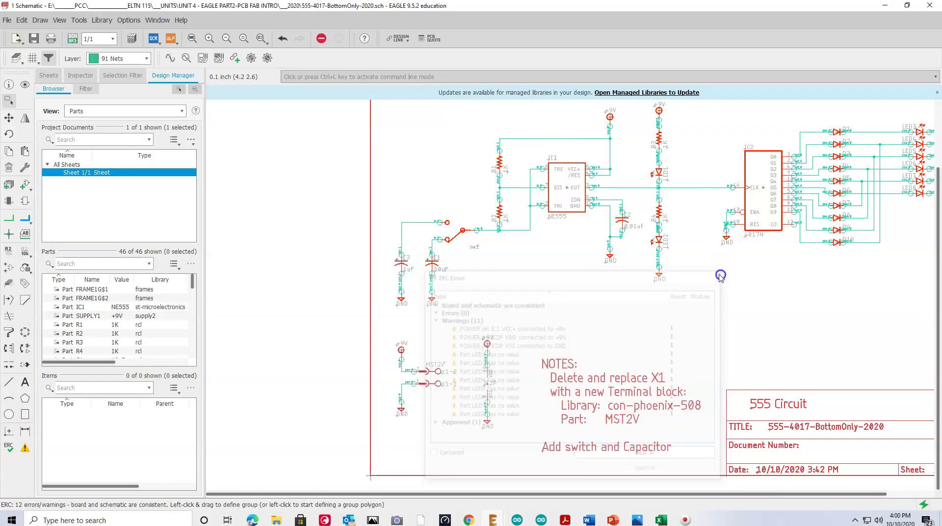
left_click(192, 38)
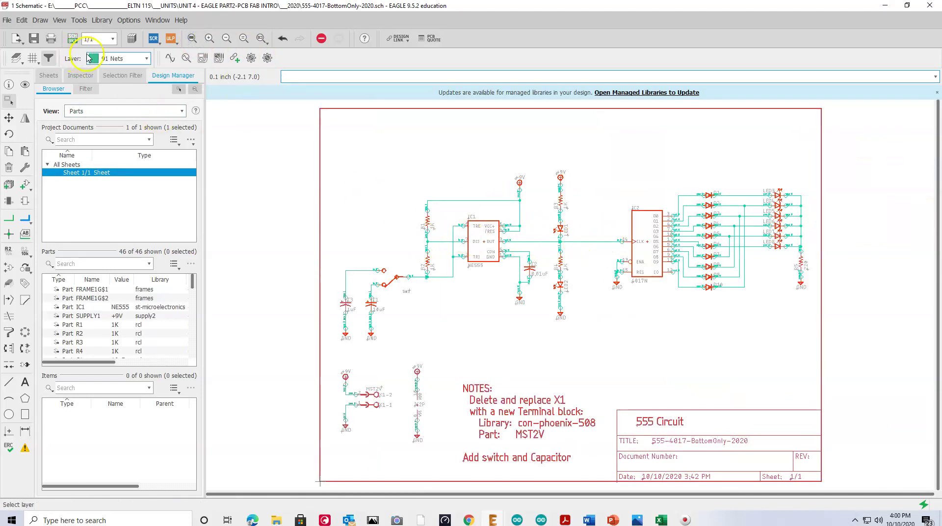
left_click(73, 39)
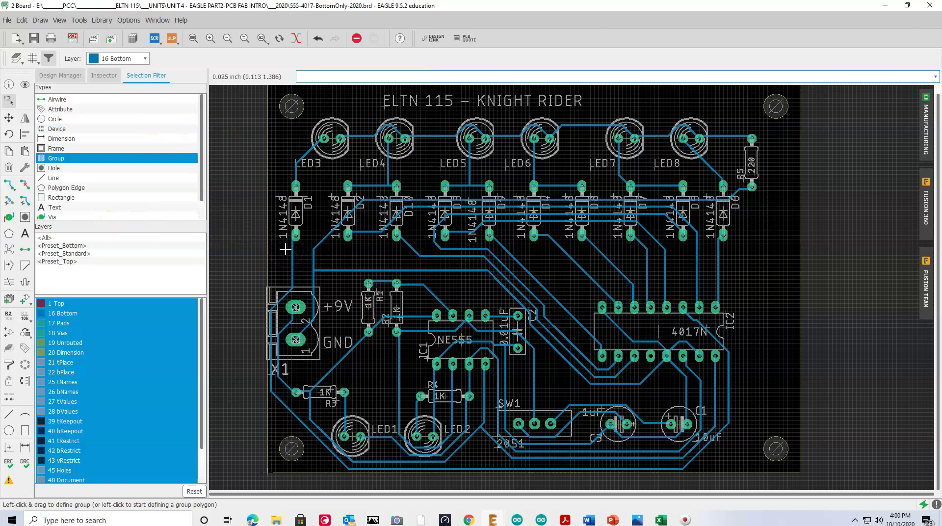
left_click(320, 256)
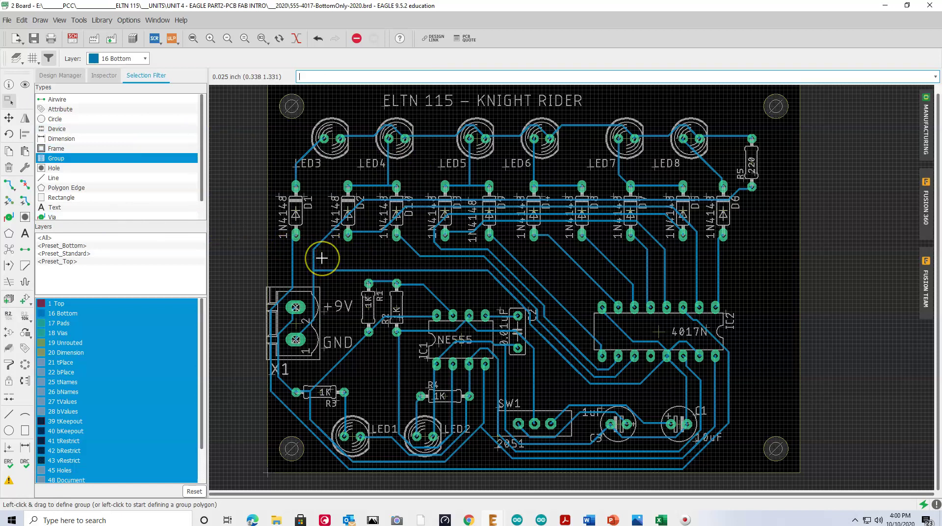